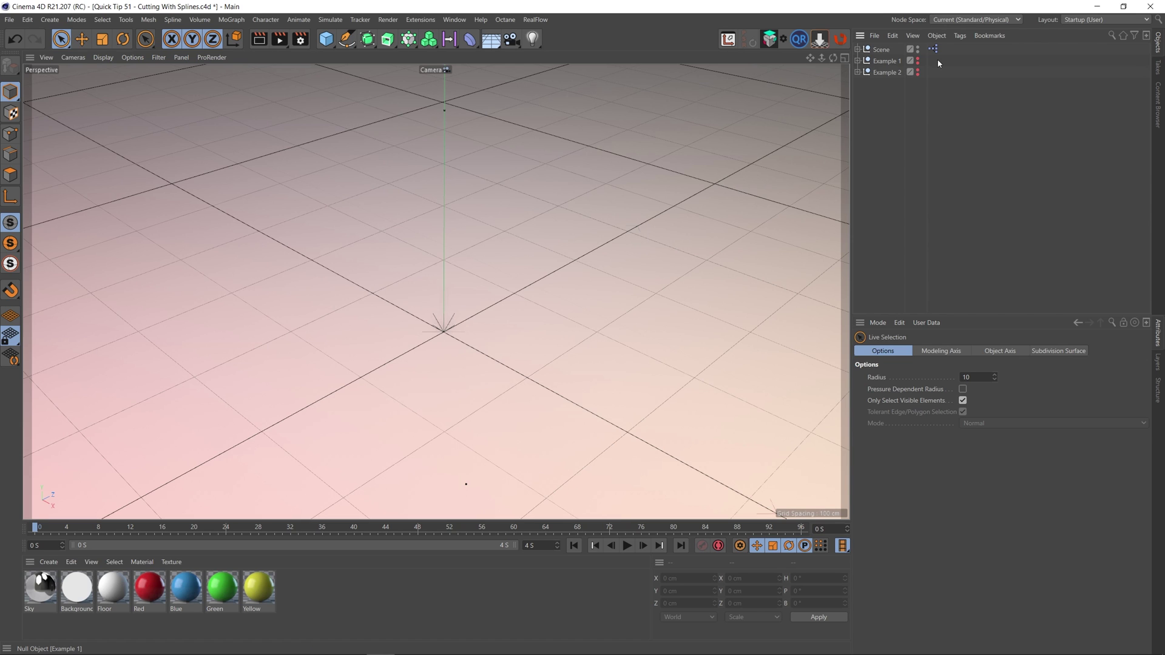
- Show the Example 1 group with its children and convert its Plane into an editable polygon object
{"action": "left_click", "coordinate": [919, 61]}
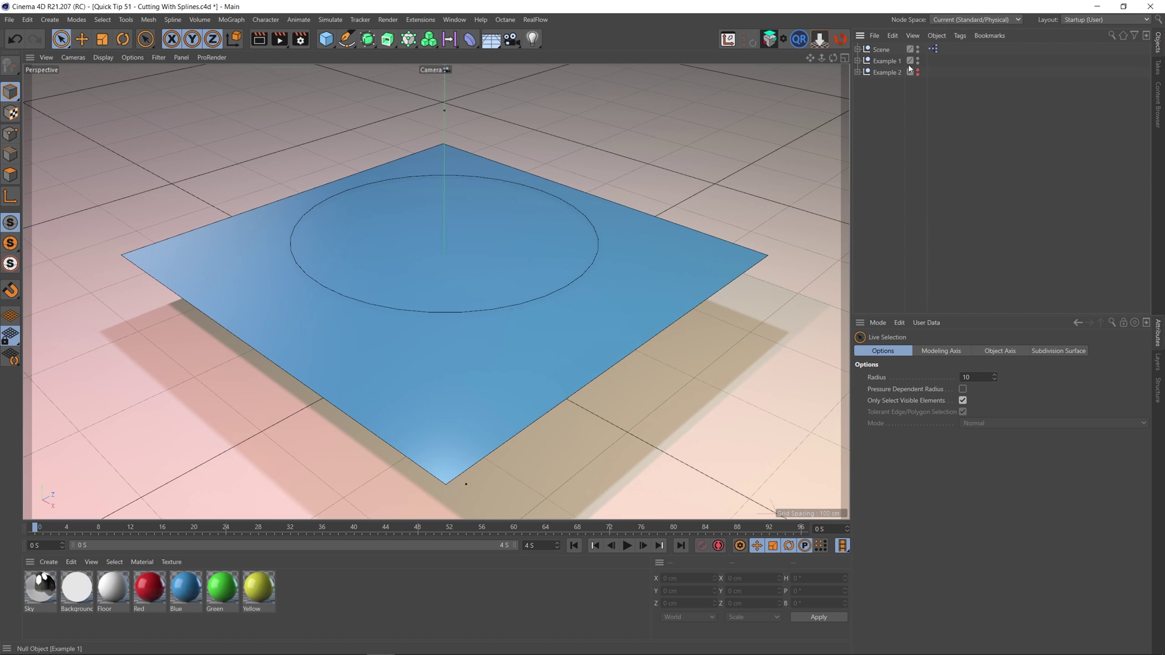
{"action": "left_click", "coordinate": [857, 61]}
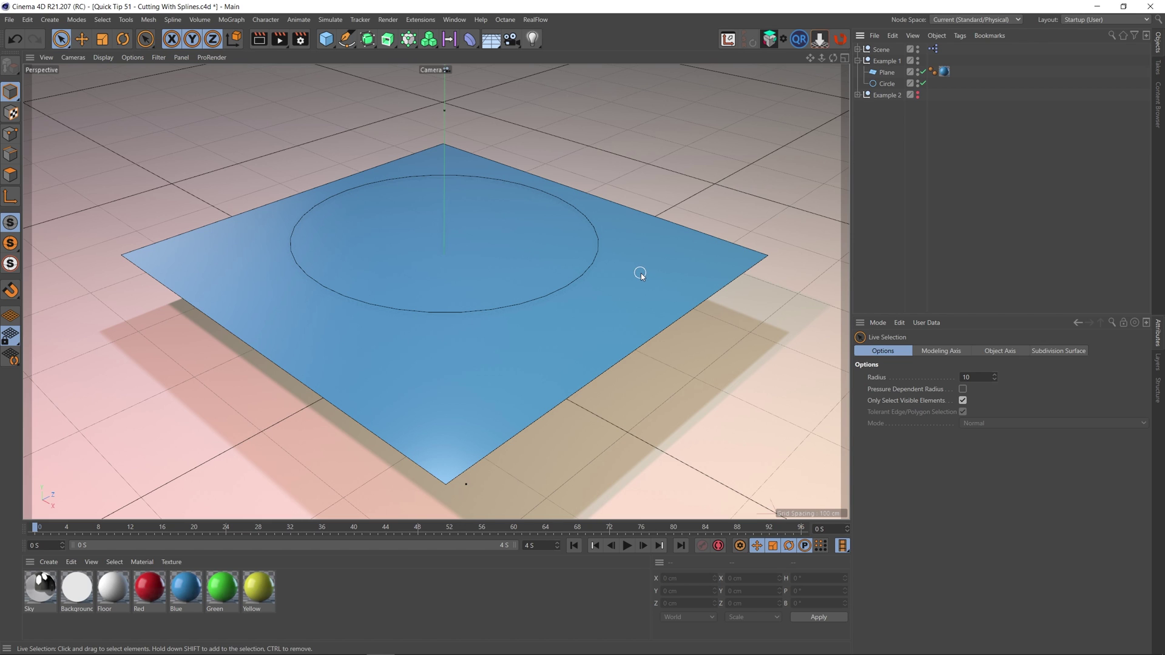
{"action": "left_click", "coordinate": [884, 73]}
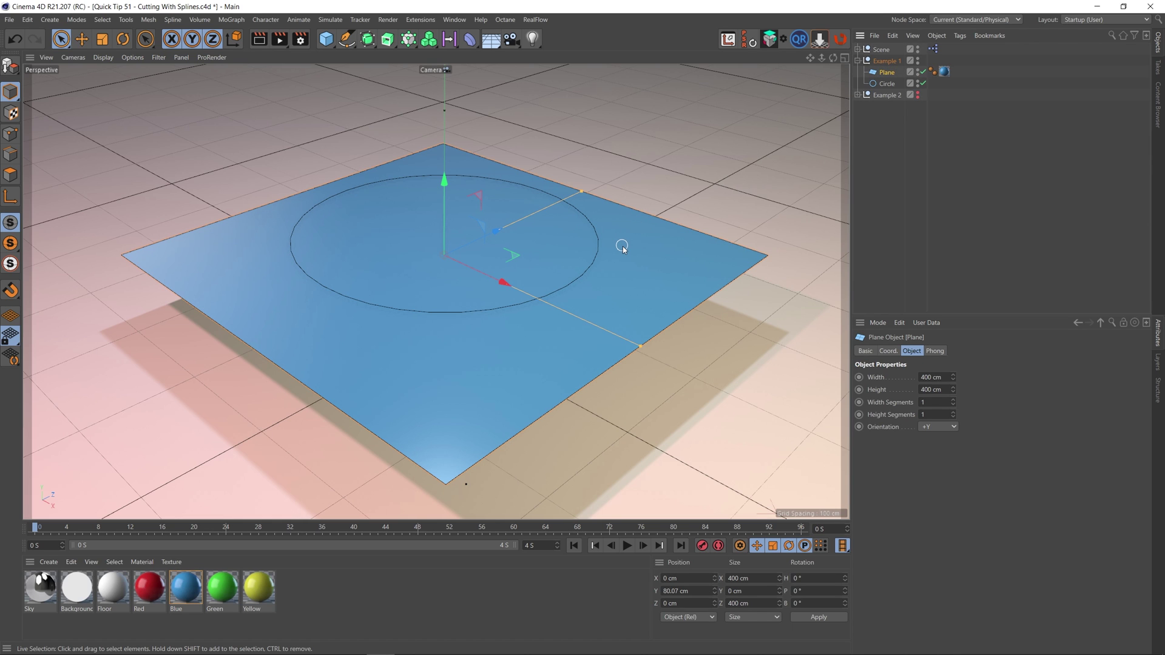
{"action": "key", "text": "c"}
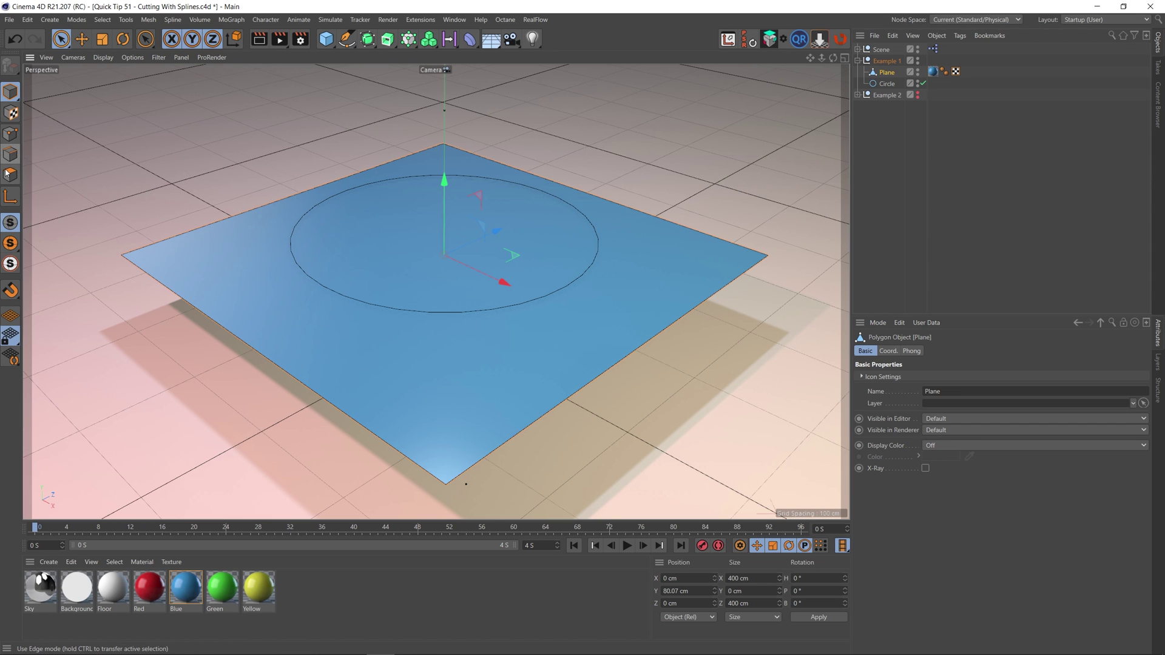
- Switch the Plane to point mode and start the Line Cut tool
{"action": "left_click", "coordinate": [14, 135]}
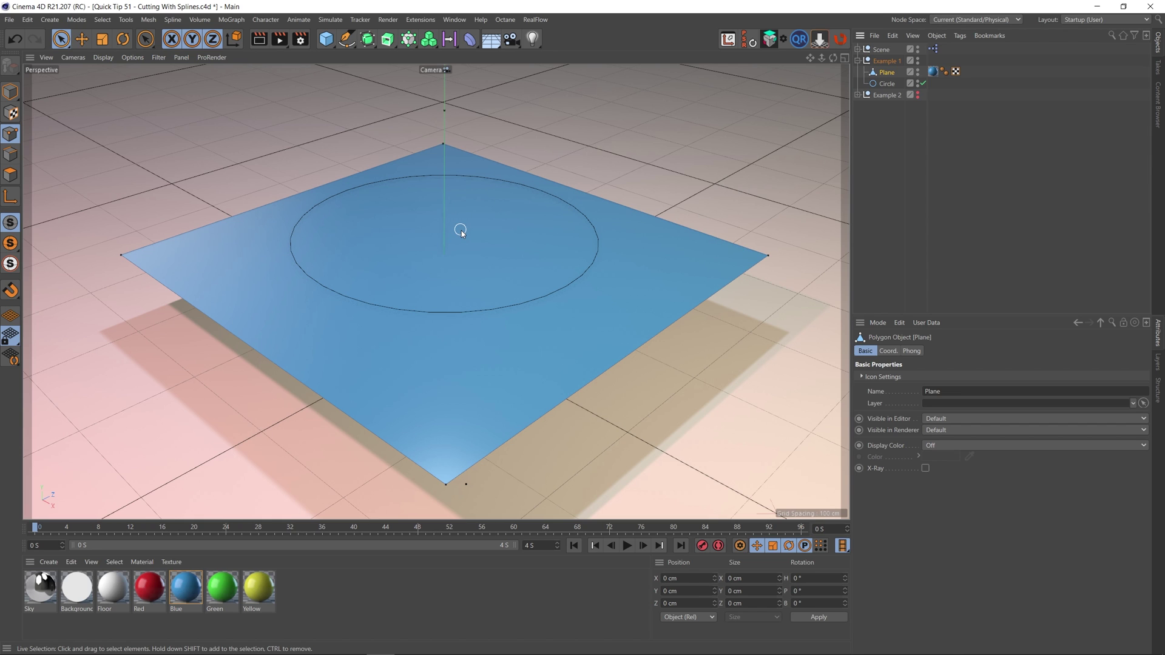
{"action": "right_click", "coordinate": [606, 166]}
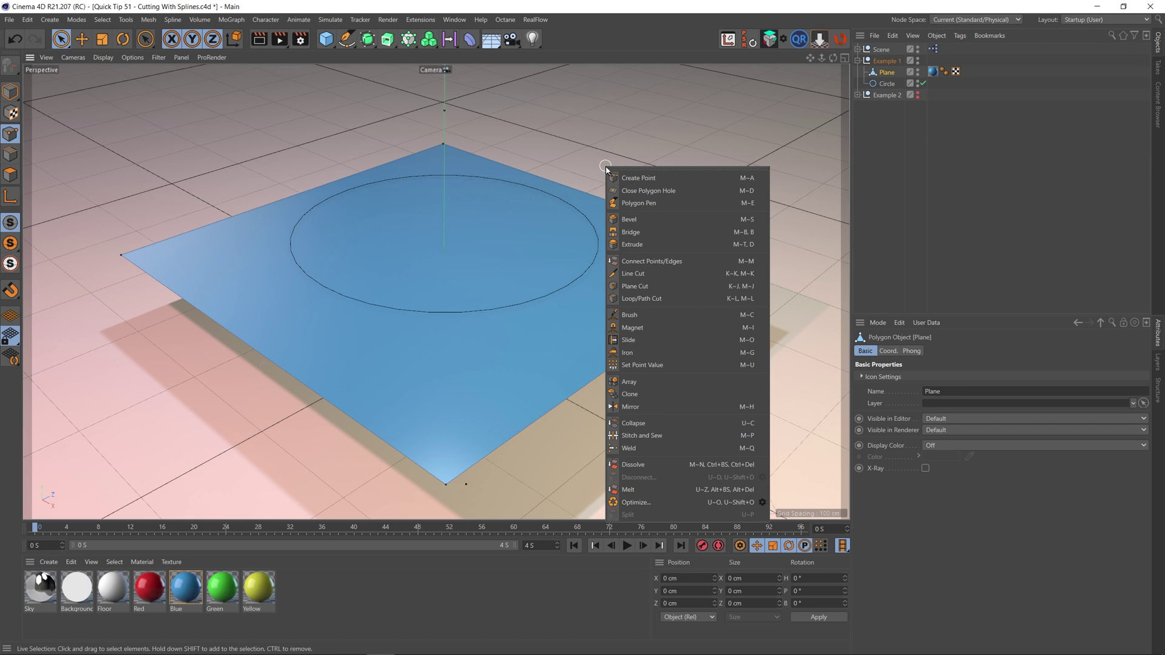
{"action": "left_click", "coordinate": [634, 274]}
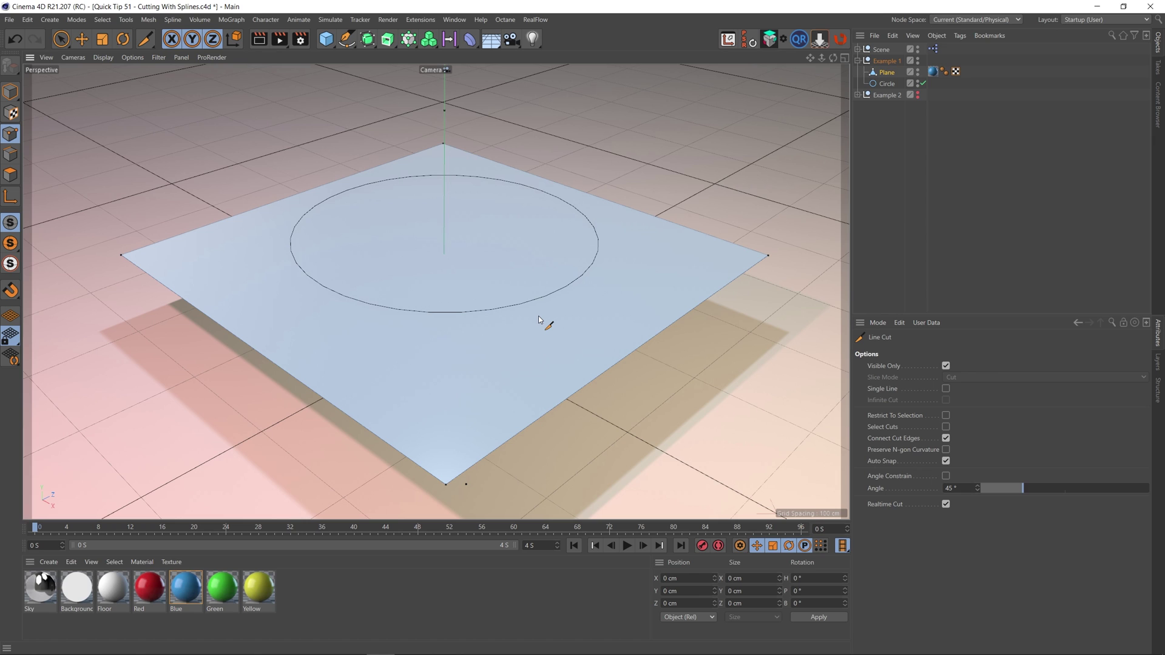
- Try cutting the Plane with the Circle spline from different angles in the perspective view, then undo the cuts
{"action": "left_click", "coordinate": [506, 309]}
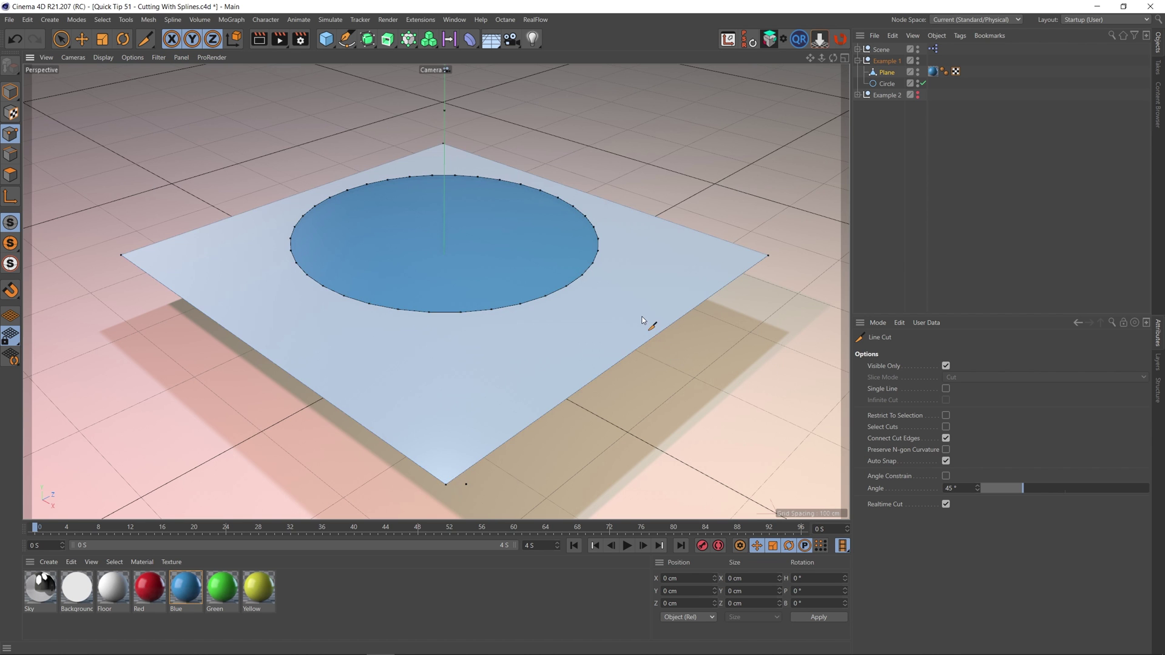
{"action": "left_click_drag", "start_coordinate": [642, 316], "coordinate": [720, 296], "text": "alt"}
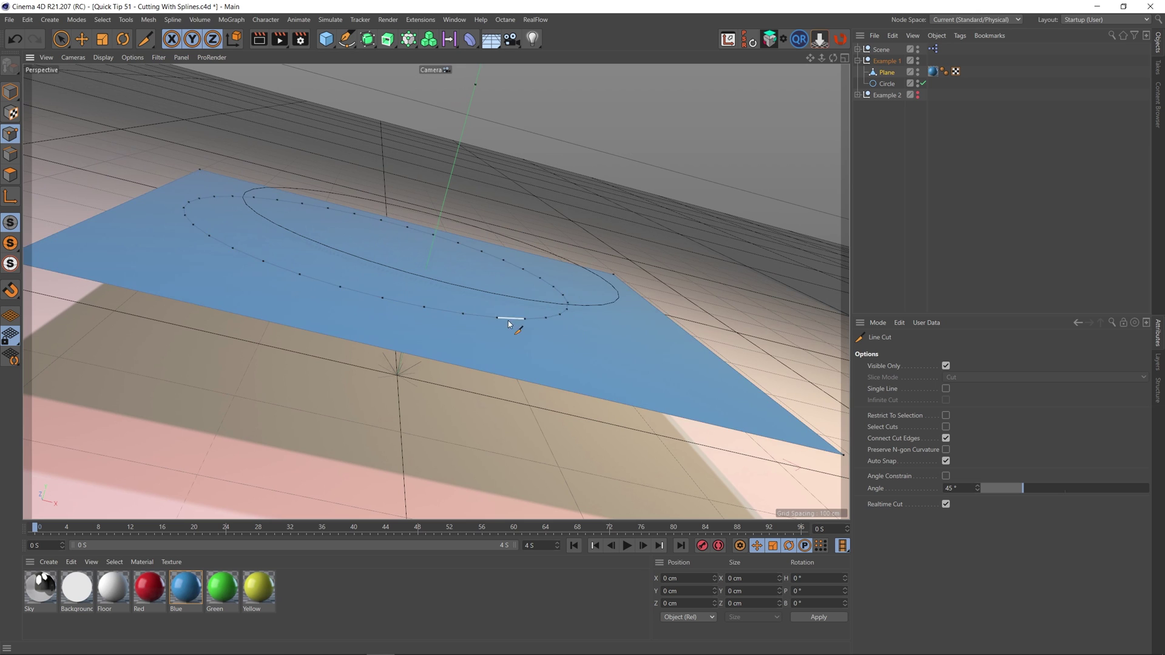
{"action": "left_click", "coordinate": [268, 195]}
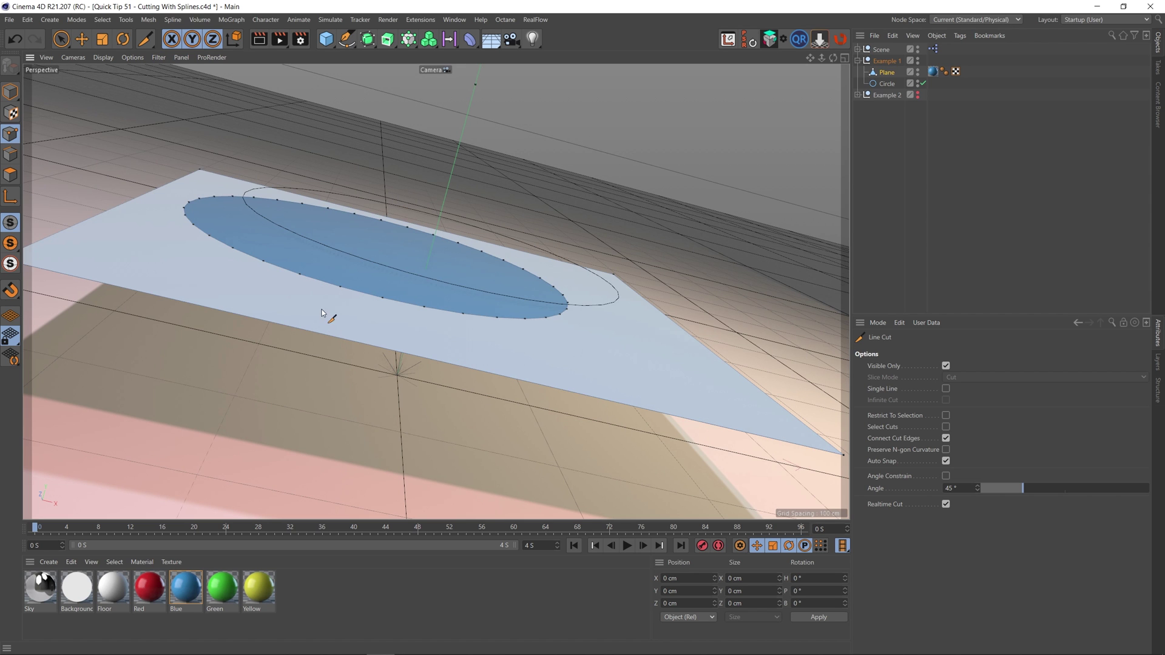
{"action": "left_click_drag", "start_coordinate": [593, 331], "coordinate": [570, 366], "text": "alt"}
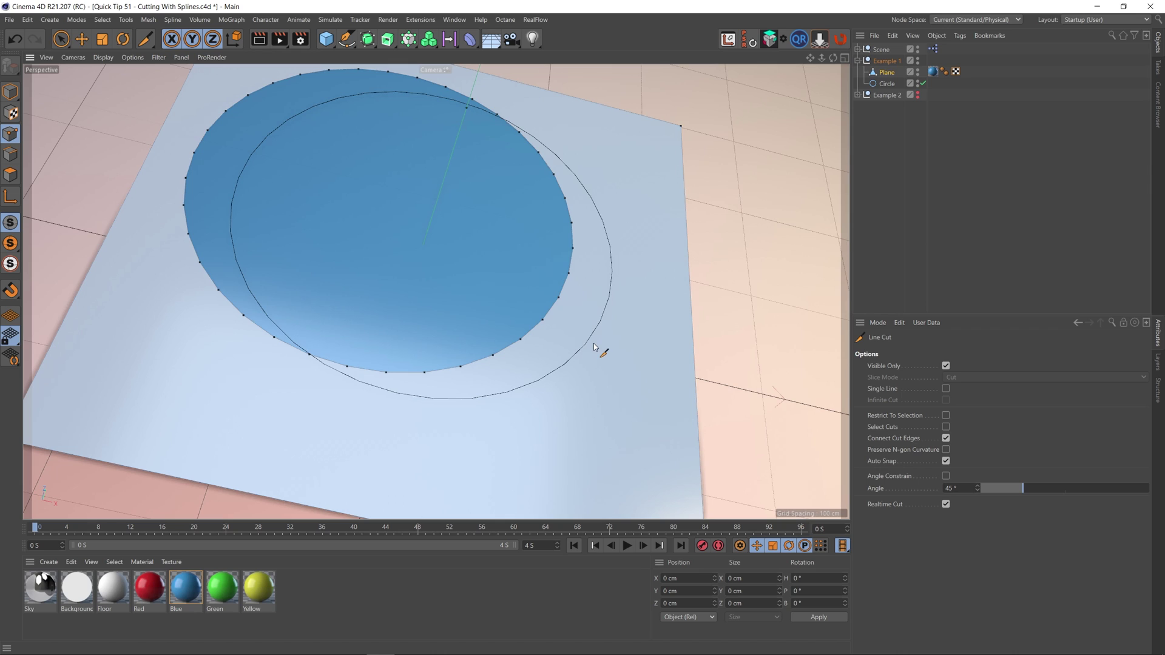
{"action": "left_click", "coordinate": [597, 339]}
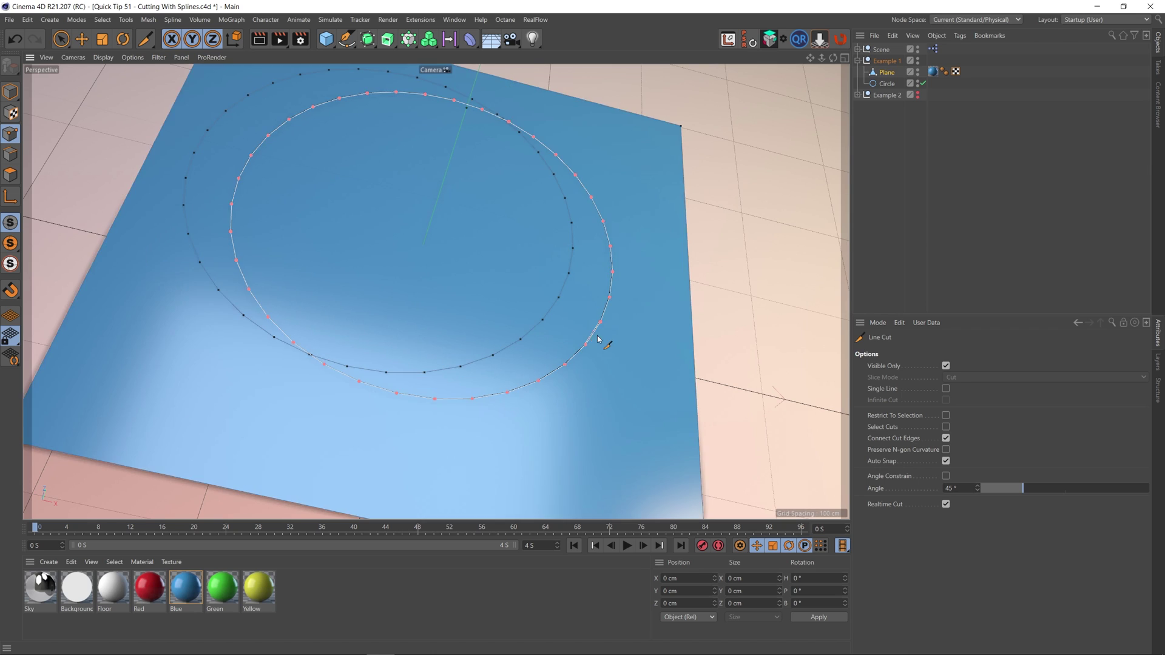
{"action": "mouse_move", "coordinate": [597, 340]}
{"action": "left_mouse_down", "text": "alt"}
{"action": "mouse_move", "coordinate": [616, 379]}
{"action": "mouse_move", "coordinate": [627, 377]}
{"action": "mouse_move", "coordinate": [640, 341]}
{"action": "mouse_move", "coordinate": [412, 338]}
{"action": "mouse_move", "coordinate": [437, 276]}
{"action": "mouse_move", "coordinate": [593, 291]}
{"action": "mouse_move", "coordinate": [611, 338]}
{"action": "mouse_move", "coordinate": [595, 350]}
{"action": "left_mouse_up", "text": "alt"}
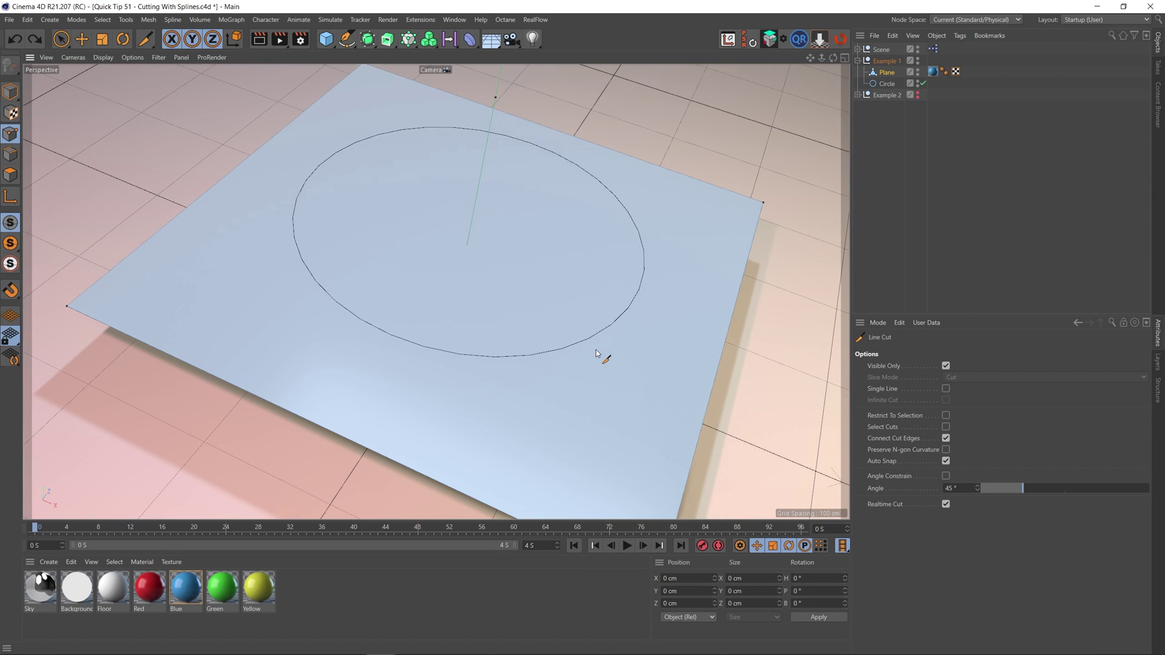
- Cut the Circle spline's outline straight down into the Plane with Line Cut from a maximized, shaded top view
{"action": "middle_click", "coordinate": [442, 270]}
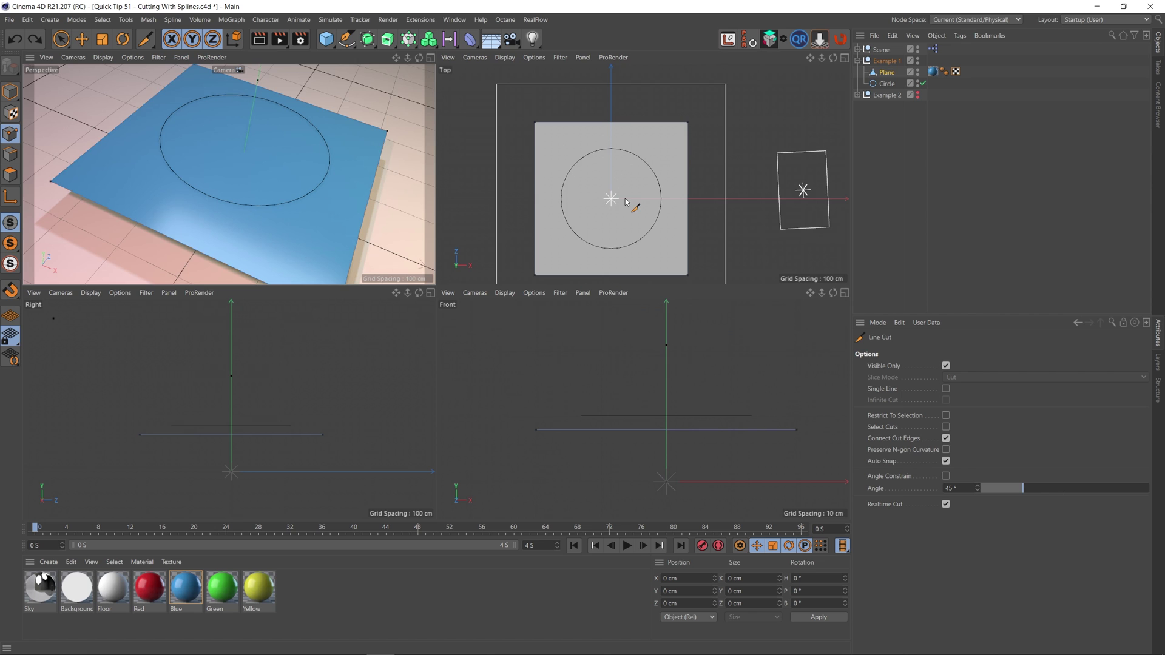
{"action": "middle_click", "coordinate": [594, 222]}
{"action": "middle_click_drag", "start_coordinate": [322, 341], "coordinate": [440, 276], "text": "alt"}
{"action": "scroll", "coordinate": [502, 302], "scroll_direction": "up", "scroll_amount": 3}
{"action": "scroll", "coordinate": [502, 307], "scroll_direction": "down", "scroll_amount": 1}
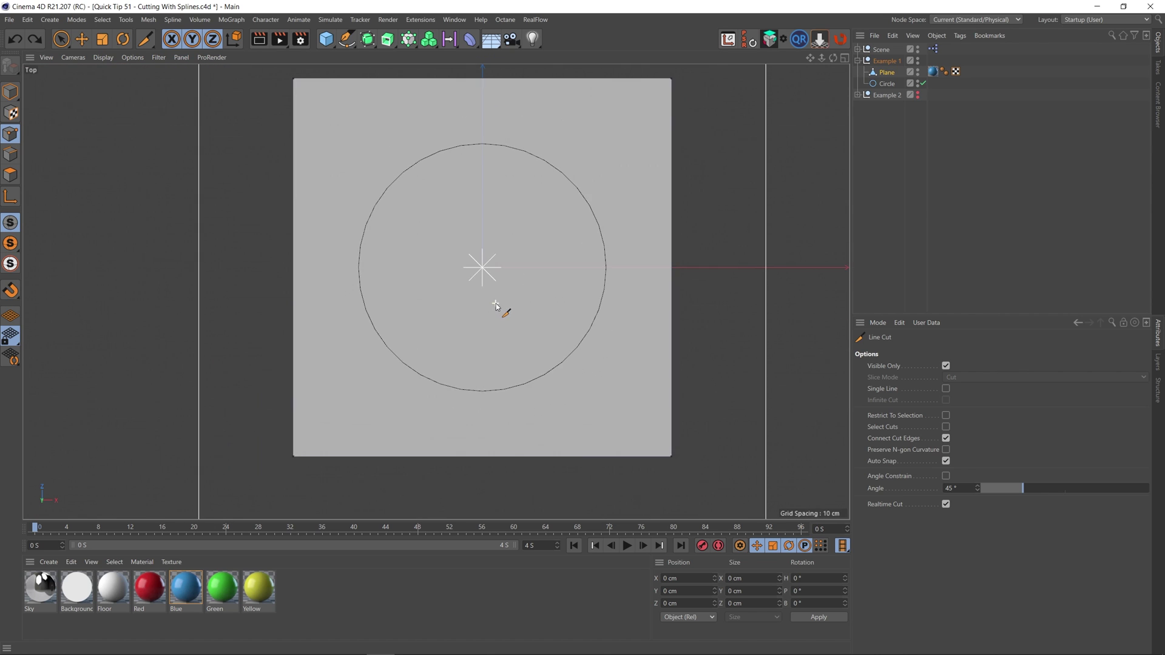
{"action": "mouse_move", "coordinate": [509, 301]}
{"action": "middle_mouse_down", "text": "alt"}
{"action": "mouse_move", "coordinate": [499, 327]}
{"action": "mouse_move", "coordinate": [501, 313]}
{"action": "middle_mouse_up", "text": "alt"}
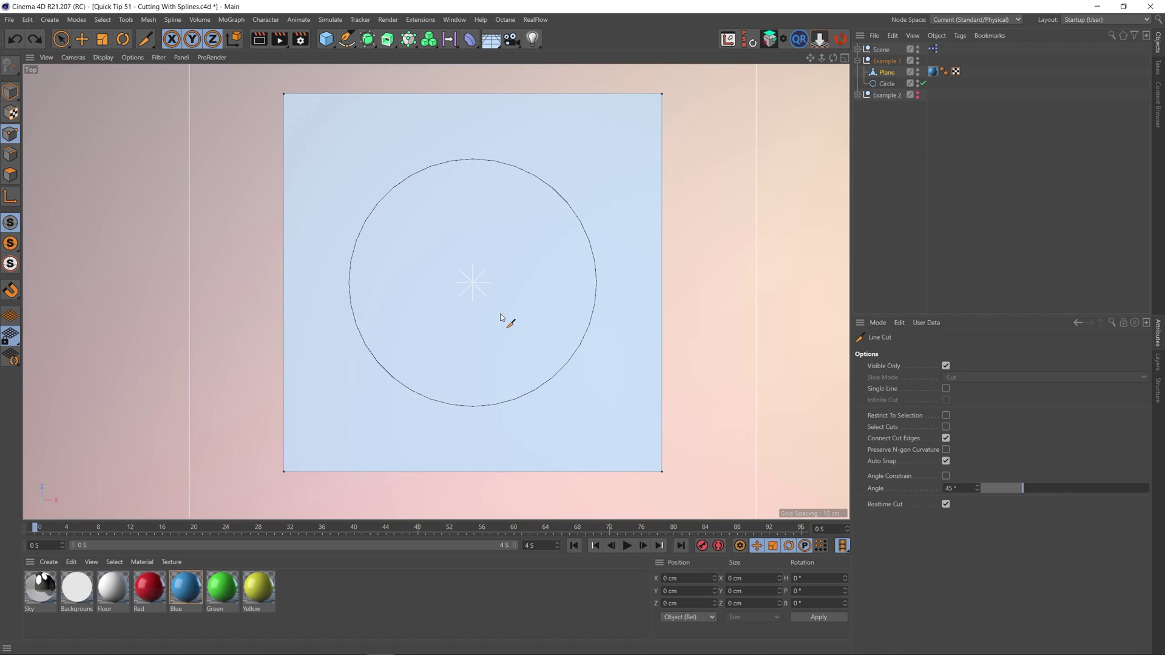
{"action": "mouse_move", "coordinate": [514, 394]}
{"action": "middle_mouse_down", "text": "alt"}
{"action": "mouse_move", "coordinate": [515, 380]}
{"action": "mouse_move", "coordinate": [513, 391]}
{"action": "middle_mouse_up", "text": "alt"}
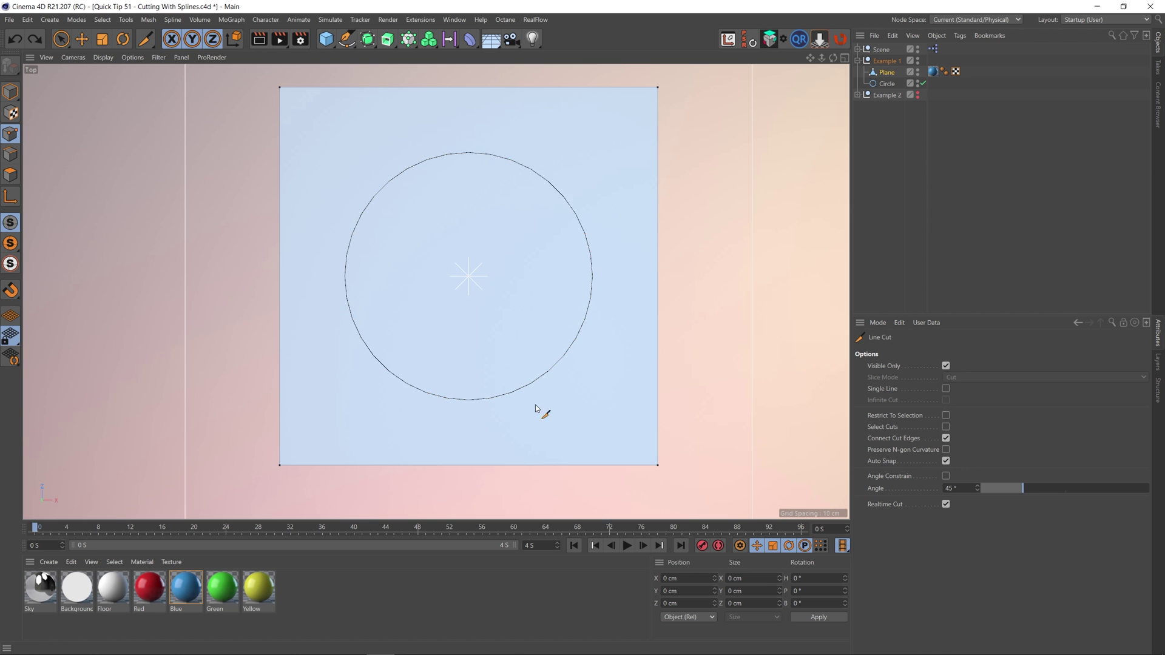
{"action": "left_click", "coordinate": [540, 378]}
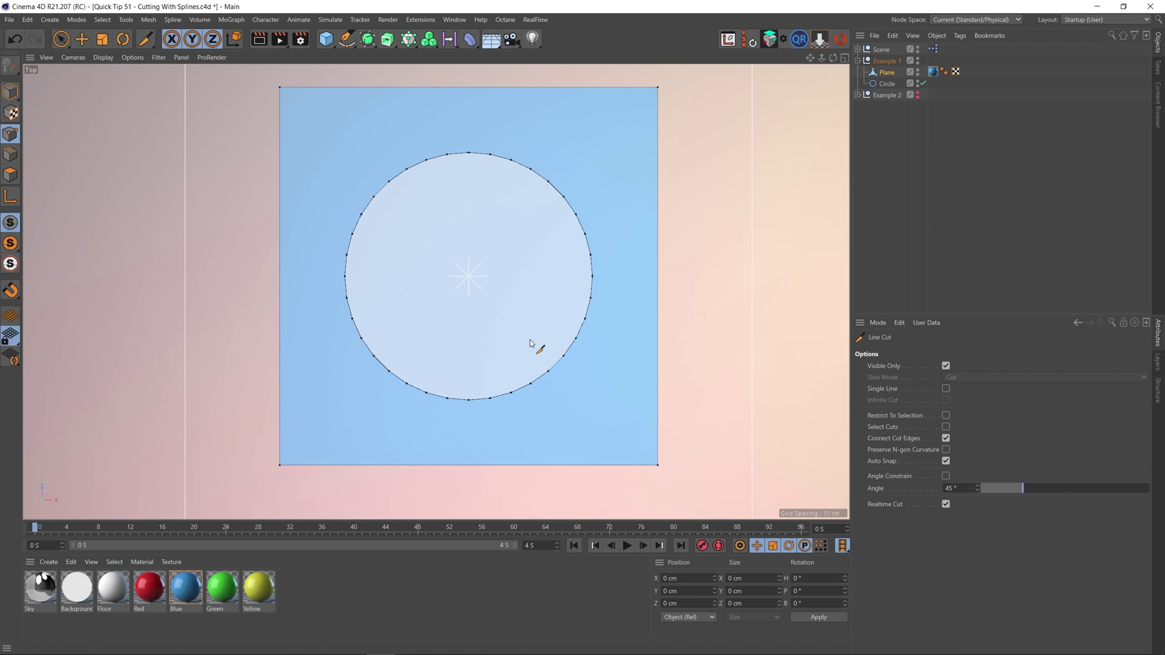
- Return to the perspective view and hide the Circle spline so only the cut outline on the Plane shows
{"action": "middle_click", "coordinate": [503, 323]}
{"action": "key", "text": "F1"}
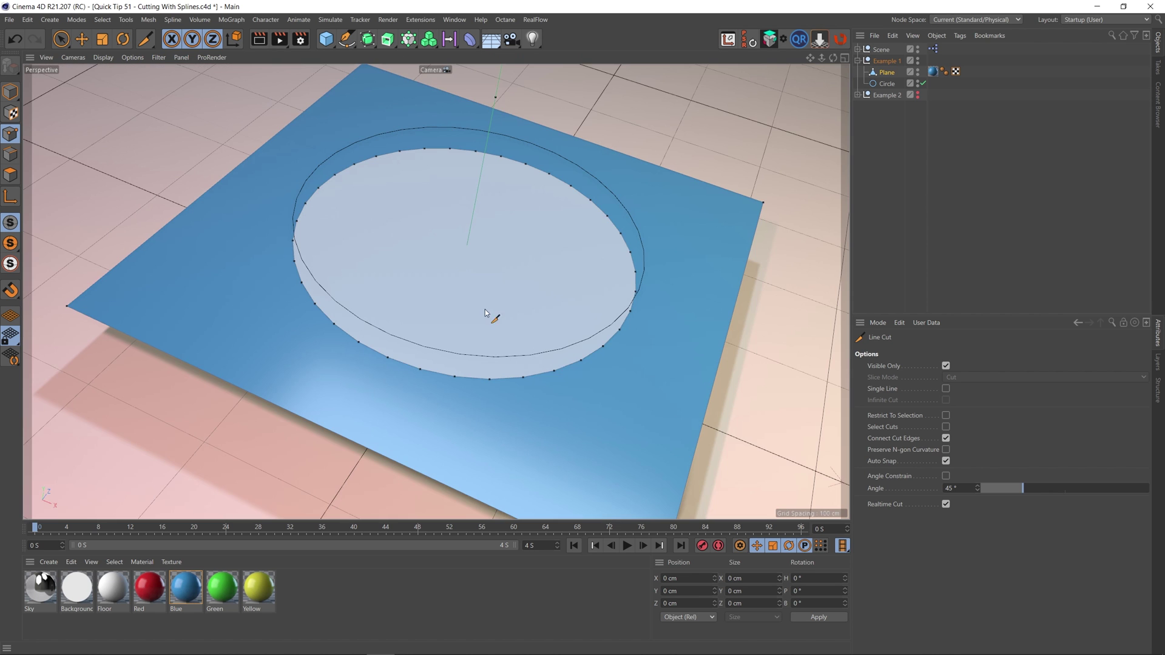
{"action": "mouse_move", "coordinate": [557, 356]}
{"action": "left_mouse_down", "text": "alt"}
{"action": "mouse_move", "coordinate": [526, 311]}
{"action": "mouse_move", "coordinate": [593, 321]}
{"action": "mouse_move", "coordinate": [548, 335]}
{"action": "mouse_move", "coordinate": [565, 345]}
{"action": "left_mouse_up", "text": "alt"}
{"action": "middle_click_drag", "start_coordinate": [566, 344], "coordinate": [536, 340], "text": "alt"}
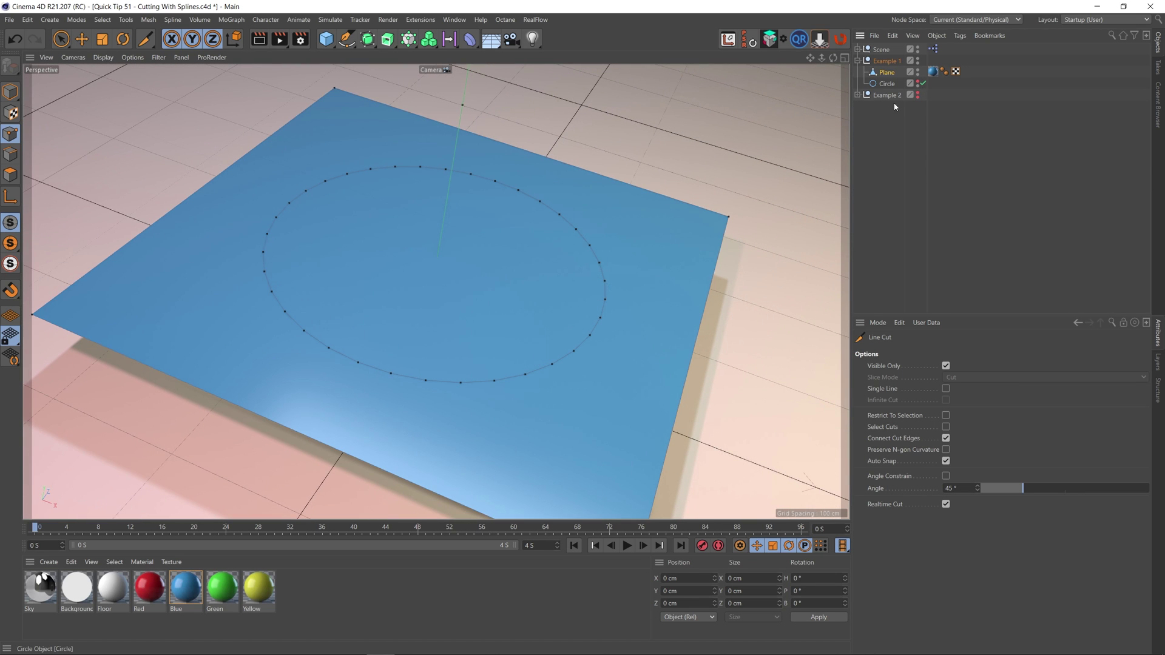
- Select the circular polygon cut into the Plane and extrude it straight up by about 90 cm
{"action": "left_click", "coordinate": [61, 40]}
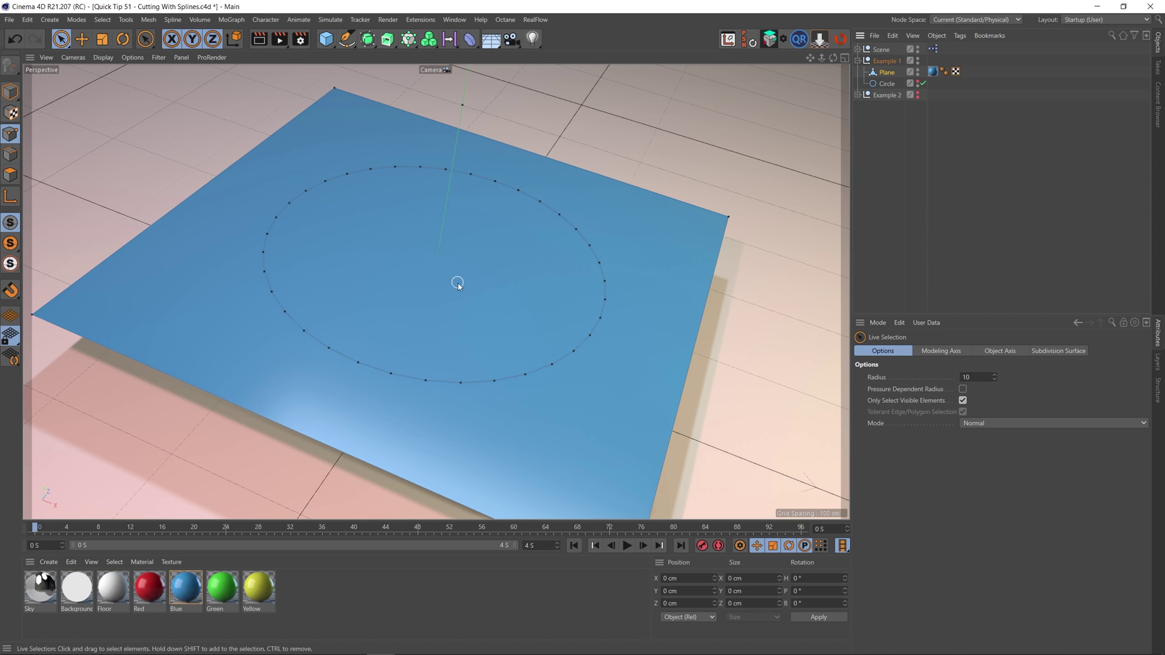
{"action": "left_click", "coordinate": [12, 179]}
{"action": "left_click", "coordinate": [504, 304]}
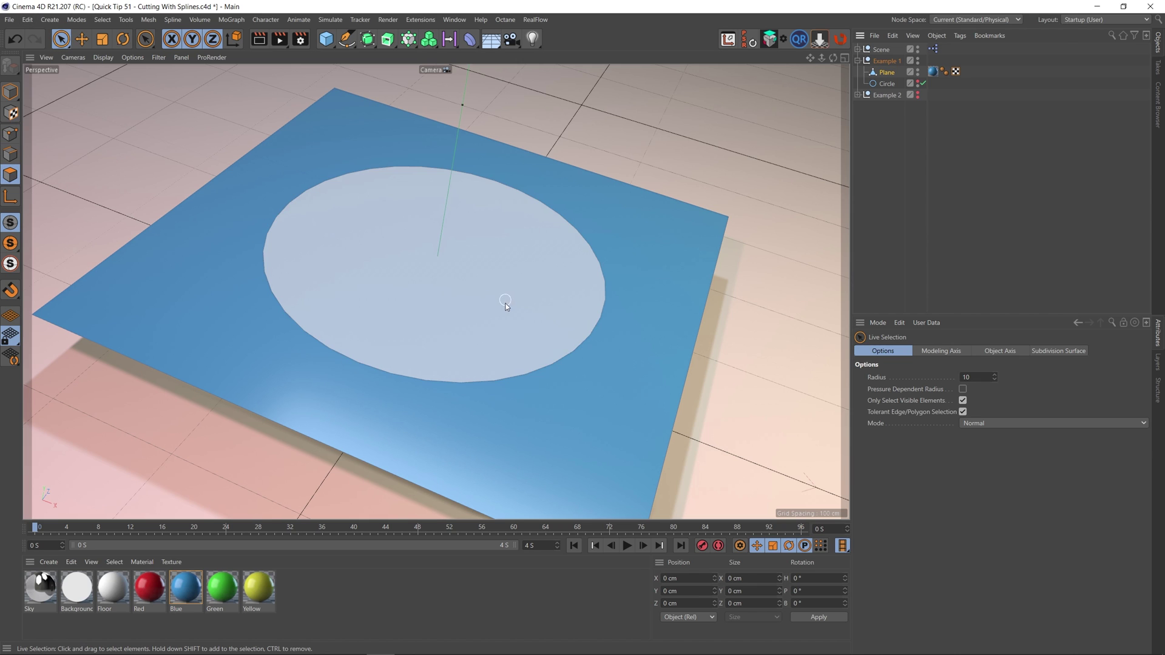
{"action": "left_click_drag", "start_coordinate": [448, 193], "coordinate": [461, 93], "text": "ctrl"}
{"action": "scroll", "coordinate": [469, 227], "scroll_direction": "down", "scroll_amount": 2}
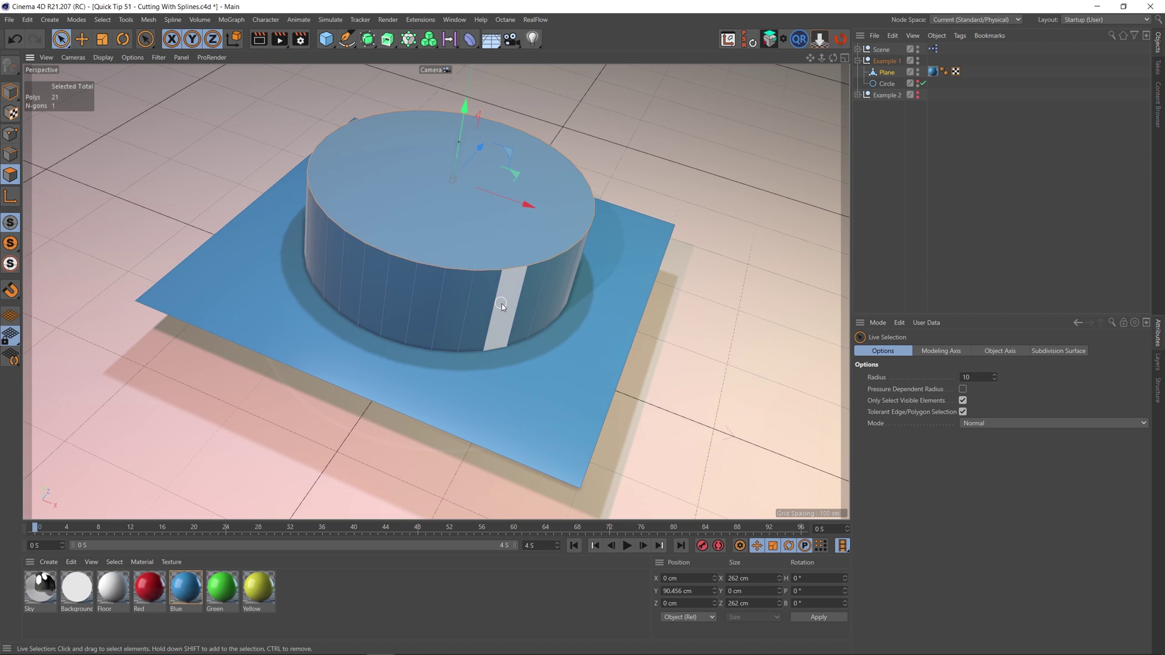
- Examine the extruded cylinder from the side, from underneath and from above
{"action": "left_click_drag", "start_coordinate": [486, 300], "coordinate": [400, 182], "text": "alt"}
{"action": "scroll", "coordinate": [418, 194], "scroll_direction": "down", "scroll_amount": 10}
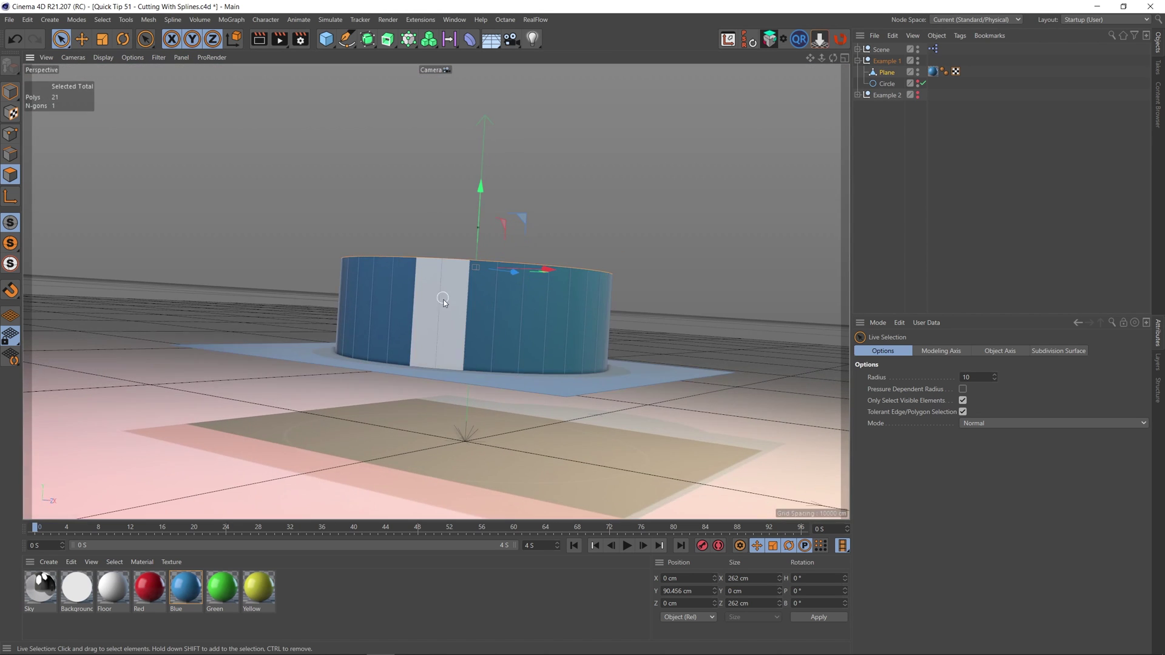
{"action": "scroll", "coordinate": [443, 299], "scroll_direction": "up", "scroll_amount": 5}
{"action": "left_click_drag", "start_coordinate": [447, 363], "coordinate": [471, 345], "text": "alt"}
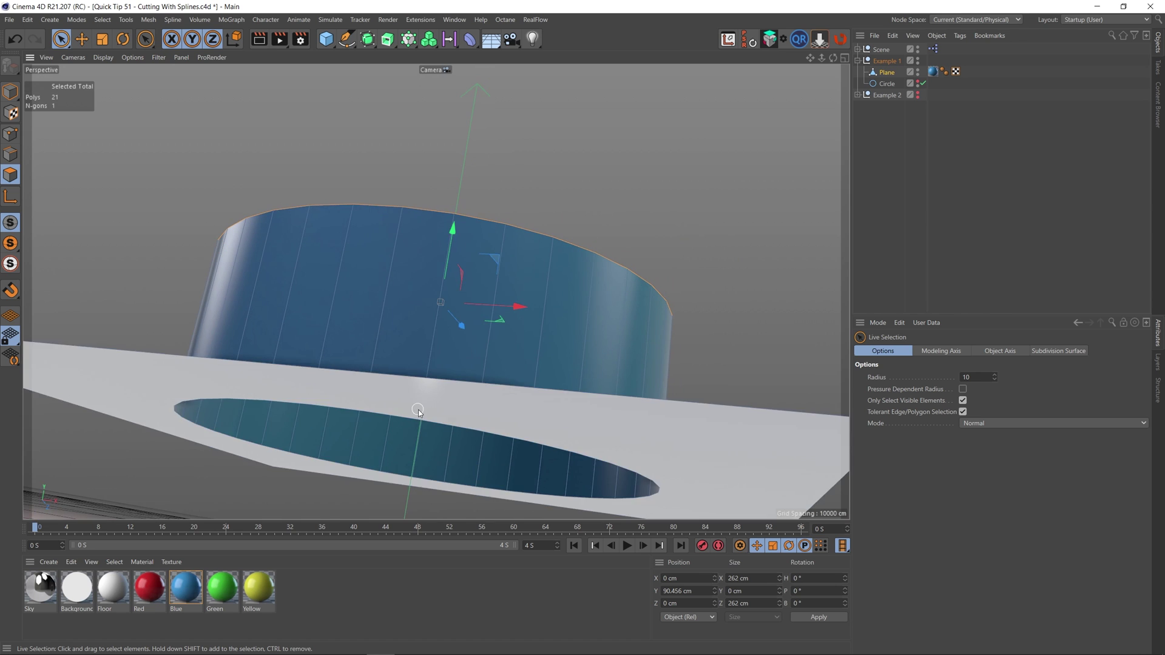
{"action": "left_click_drag", "start_coordinate": [419, 409], "coordinate": [478, 315], "text": "alt"}
{"action": "scroll", "coordinate": [478, 315], "scroll_direction": "down", "scroll_amount": 5}
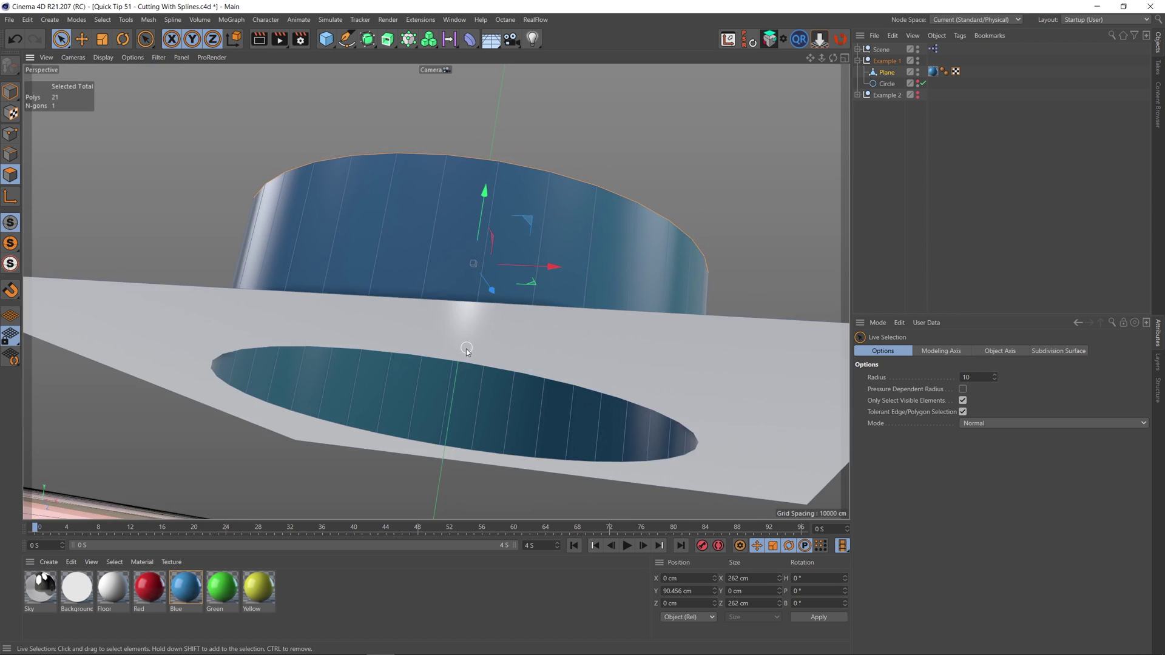
{"action": "scroll", "coordinate": [455, 428], "scroll_direction": "up", "scroll_amount": 6}
{"action": "scroll", "coordinate": [455, 428], "scroll_direction": "down", "scroll_amount": 6}
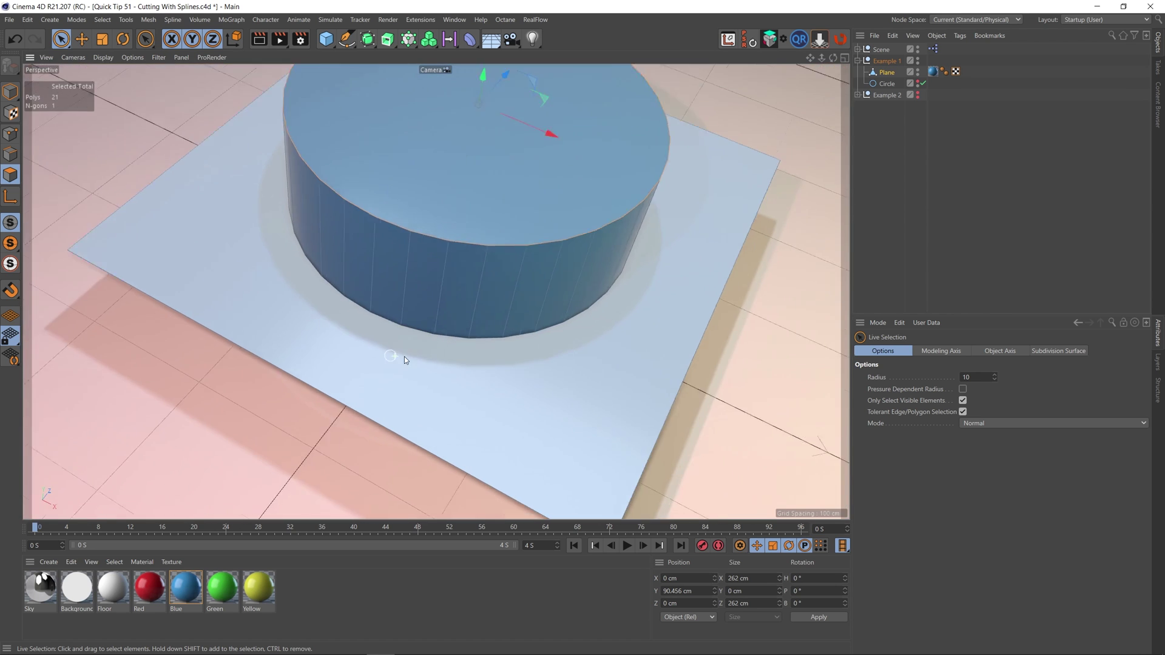
{"action": "middle_click_drag", "start_coordinate": [429, 330], "coordinate": [404, 354], "text": "alt"}
{"action": "left_click_drag", "start_coordinate": [434, 341], "coordinate": [439, 307], "text": "alt"}
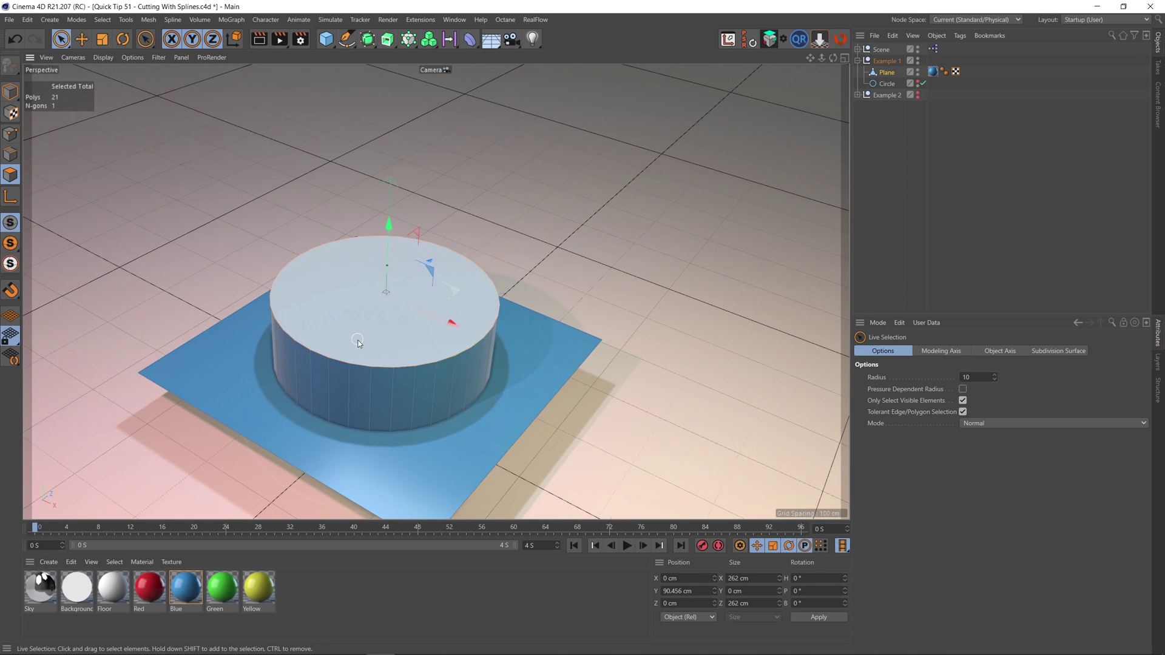
{"action": "middle_click_drag", "start_coordinate": [358, 341], "coordinate": [424, 265], "text": "alt"}
{"action": "scroll", "coordinate": [424, 264], "scroll_direction": "up", "scroll_amount": 2}
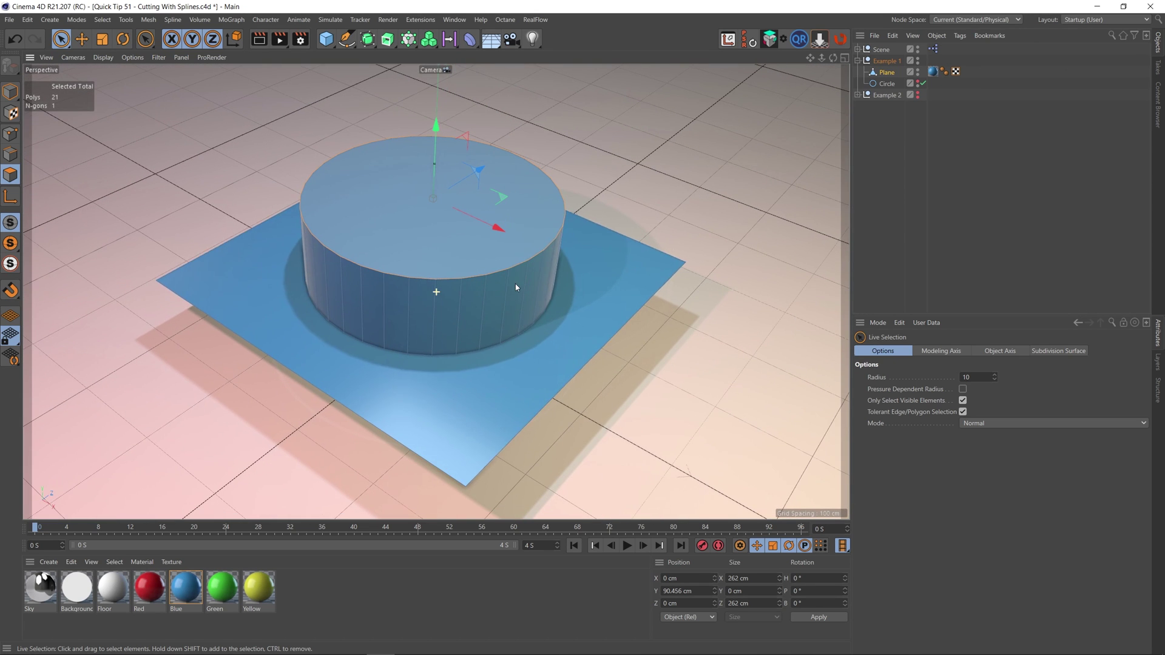
- Hide and collapse the Example 1 group, and show the Example 2 group's cube with its surrounding splines
{"action": "left_click", "coordinate": [918, 60], "text": "ctrl"}
{"action": "left_click", "coordinate": [858, 61]}
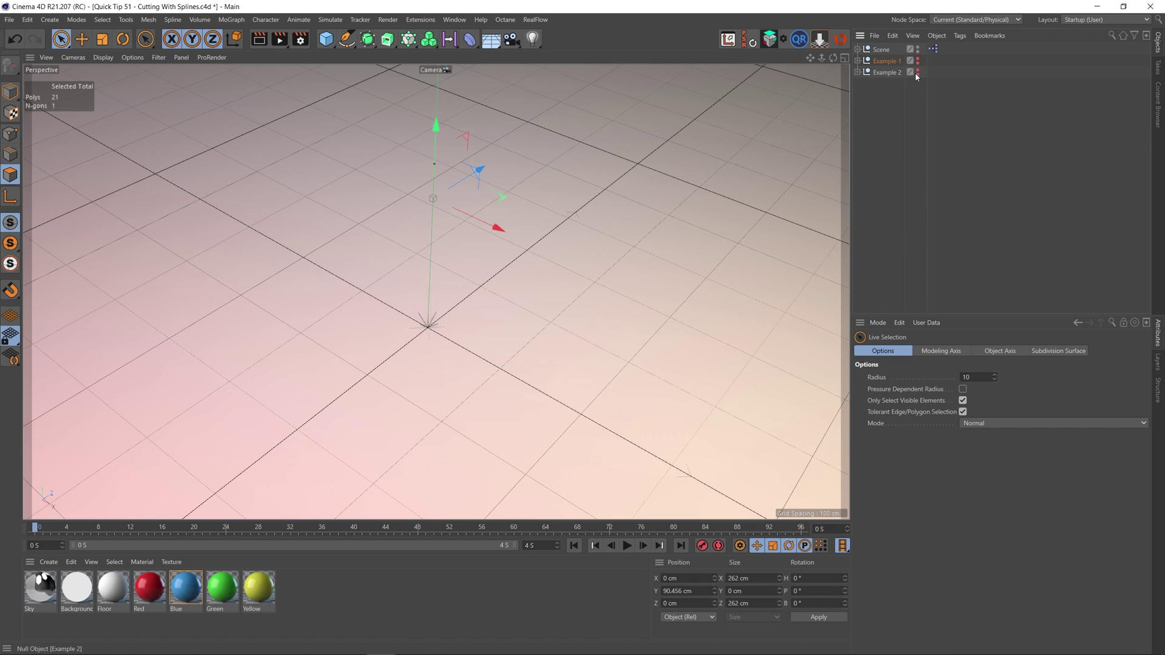
{"action": "left_click", "coordinate": [917, 73], "text": "ctrl"}
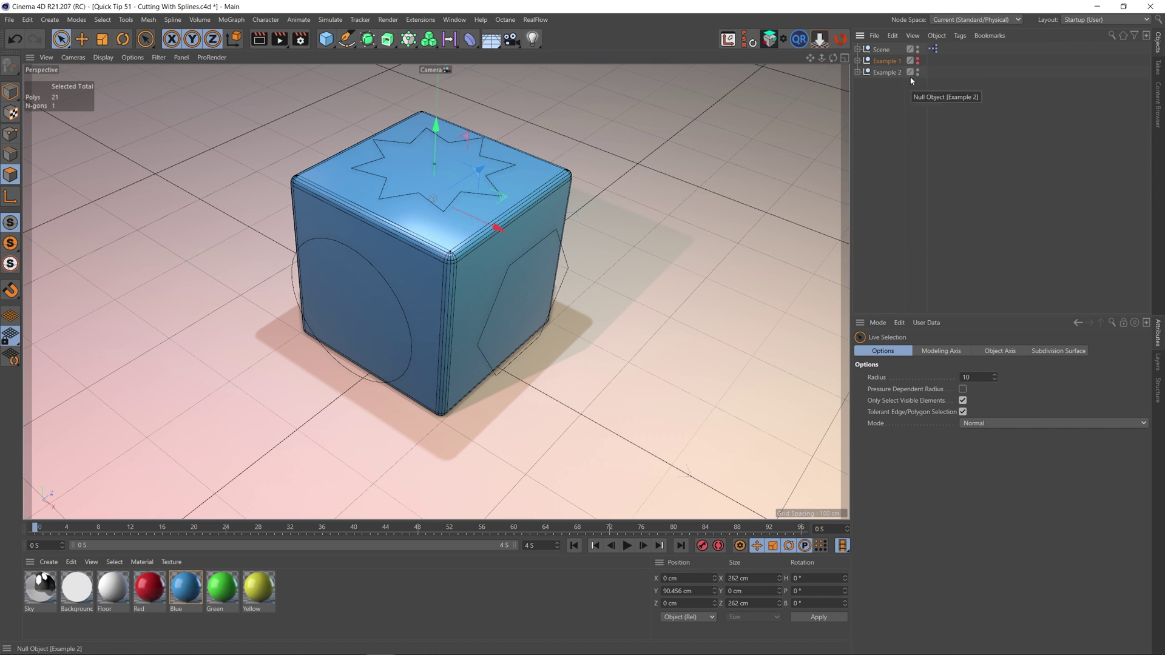
{"action": "left_click_drag", "start_coordinate": [486, 316], "coordinate": [478, 273], "text": "alt"}
{"action": "middle_click_drag", "start_coordinate": [472, 281], "coordinate": [458, 294], "text": "alt"}
{"action": "mouse_move", "coordinate": [454, 307]}
{"action": "left_mouse_down", "text": "alt"}
{"action": "mouse_move", "coordinate": [522, 301]}
{"action": "mouse_move", "coordinate": [447, 345]}
{"action": "mouse_move", "coordinate": [482, 300]}
{"action": "mouse_move", "coordinate": [471, 315]}
{"action": "mouse_move", "coordinate": [485, 314]}
{"action": "mouse_move", "coordinate": [438, 296]}
{"action": "mouse_move", "coordinate": [463, 315]}
{"action": "mouse_move", "coordinate": [449, 304]}
{"action": "left_mouse_up", "text": "alt"}
- Expand the Example 2 group and review its Cube, Circle, n-Side and Star objects one by one
{"action": "left_click", "coordinate": [857, 72]}
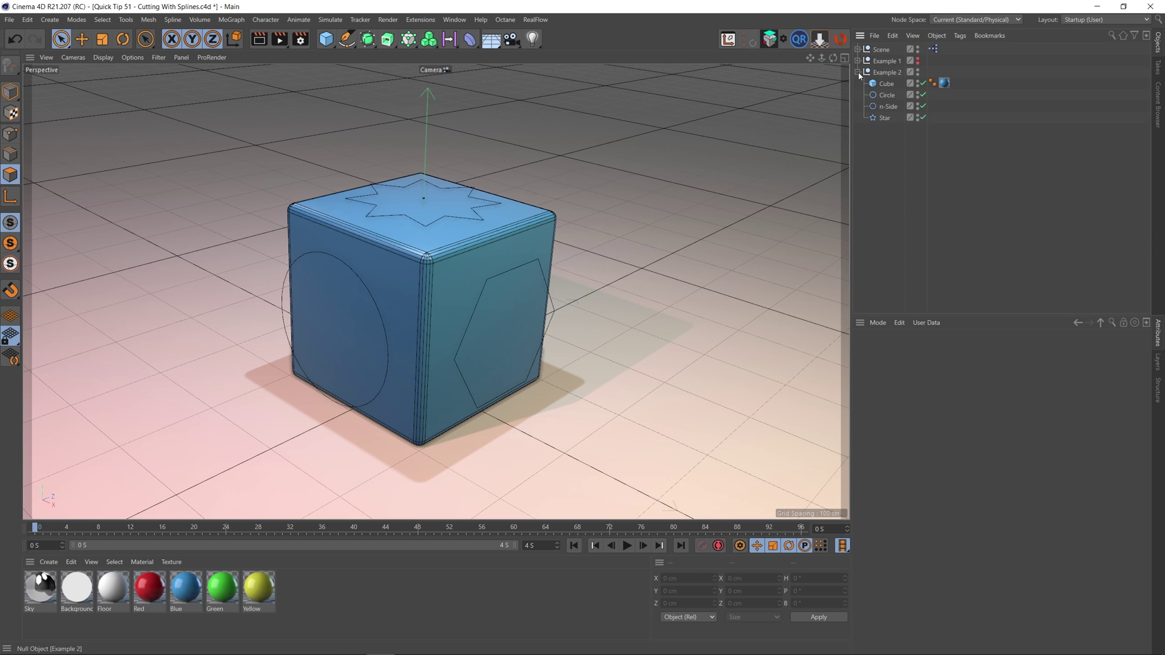
{"action": "left_click", "coordinate": [887, 84]}
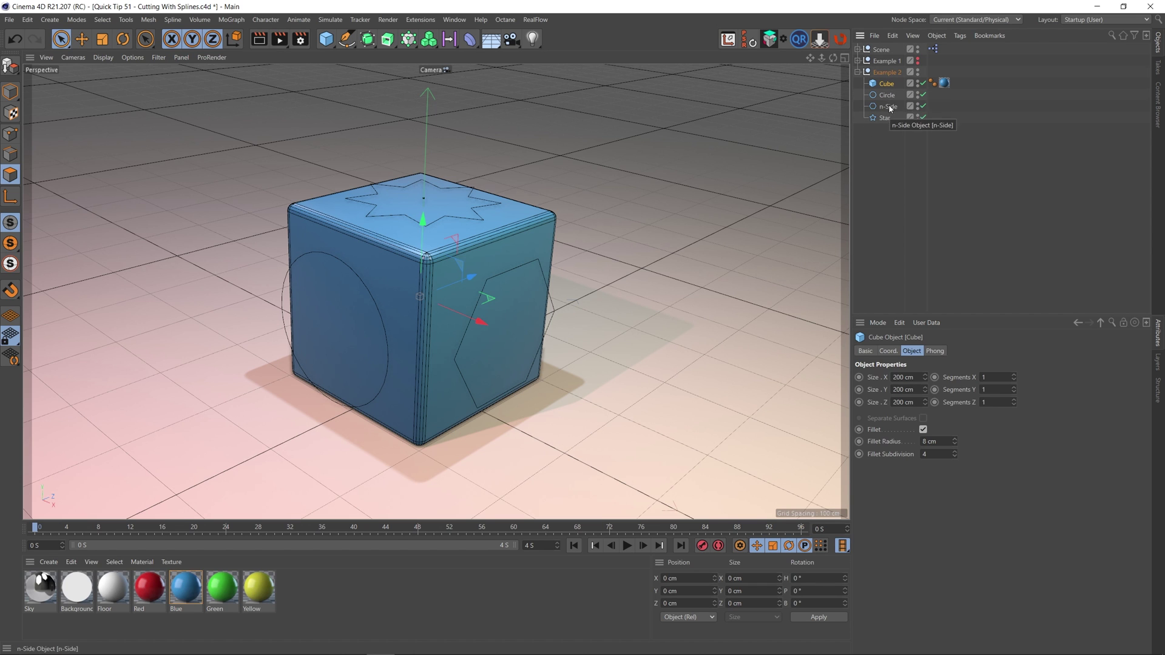
{"action": "left_click", "coordinate": [889, 96]}
{"action": "left_click", "coordinate": [890, 108]}
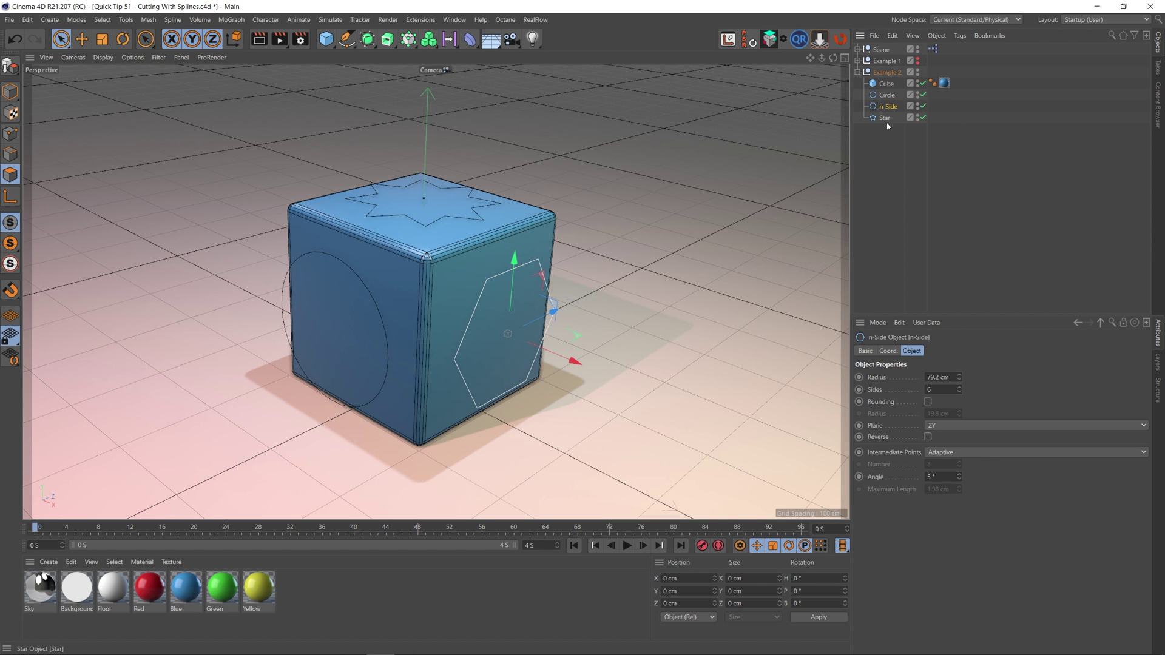
{"action": "left_click", "coordinate": [885, 119]}
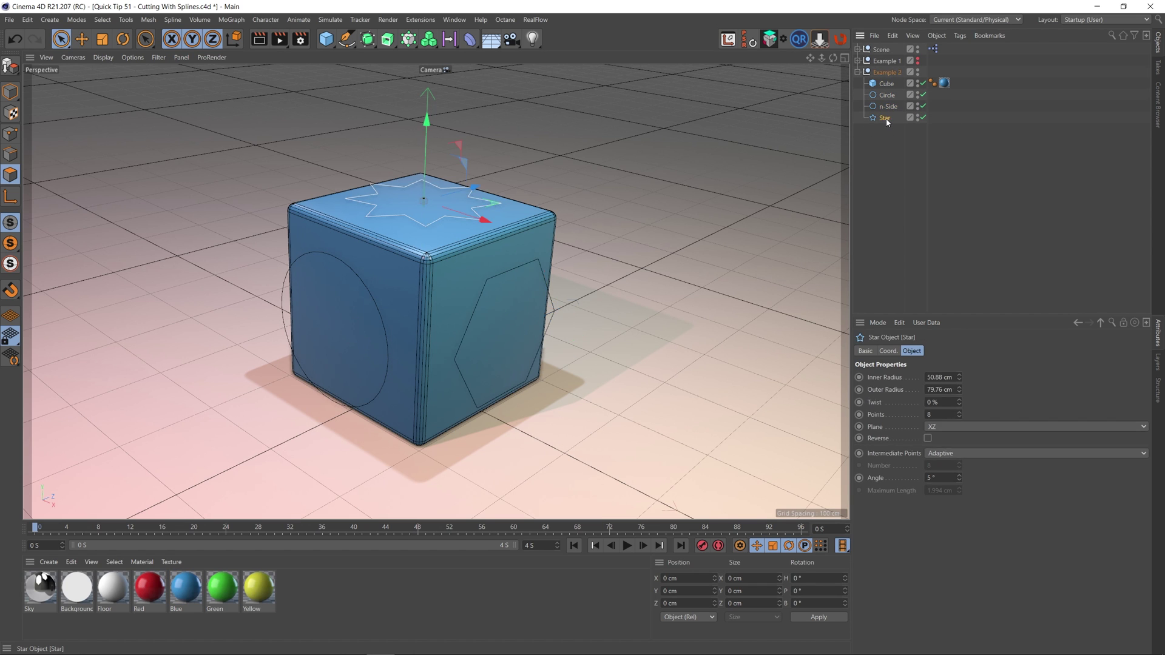
- Convert the parametric Cube in the Example 2 group to an editable polygon object and switch to point mode
{"action": "left_click", "coordinate": [888, 150]}
{"action": "left_click", "coordinate": [885, 84]}
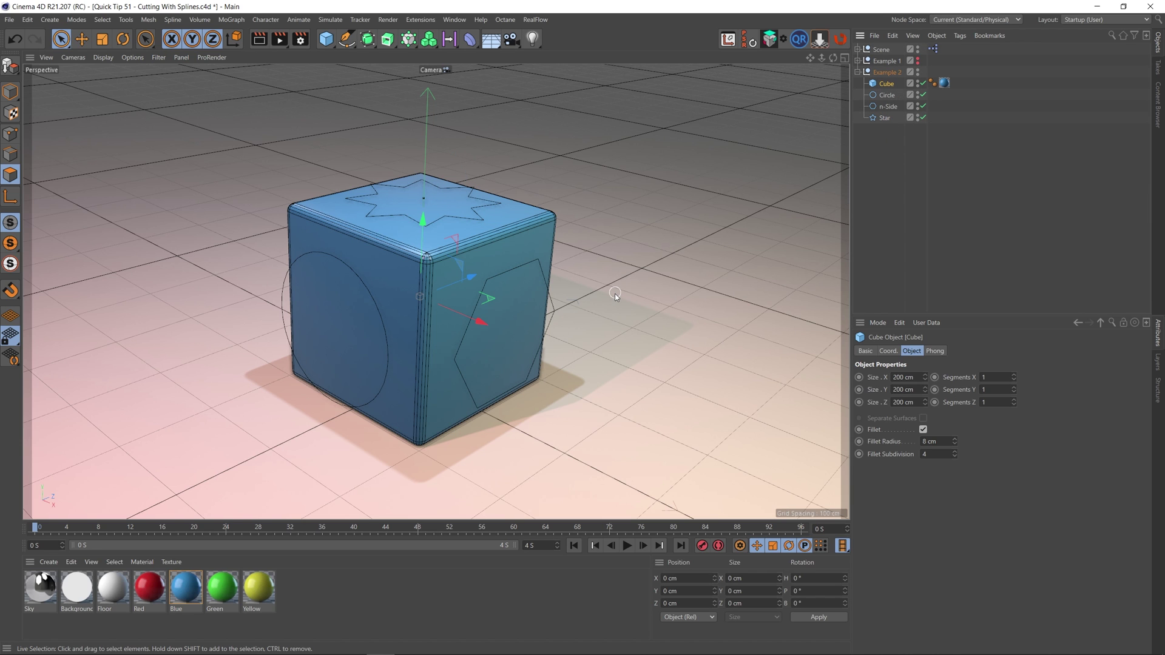
{"action": "key", "text": "c"}
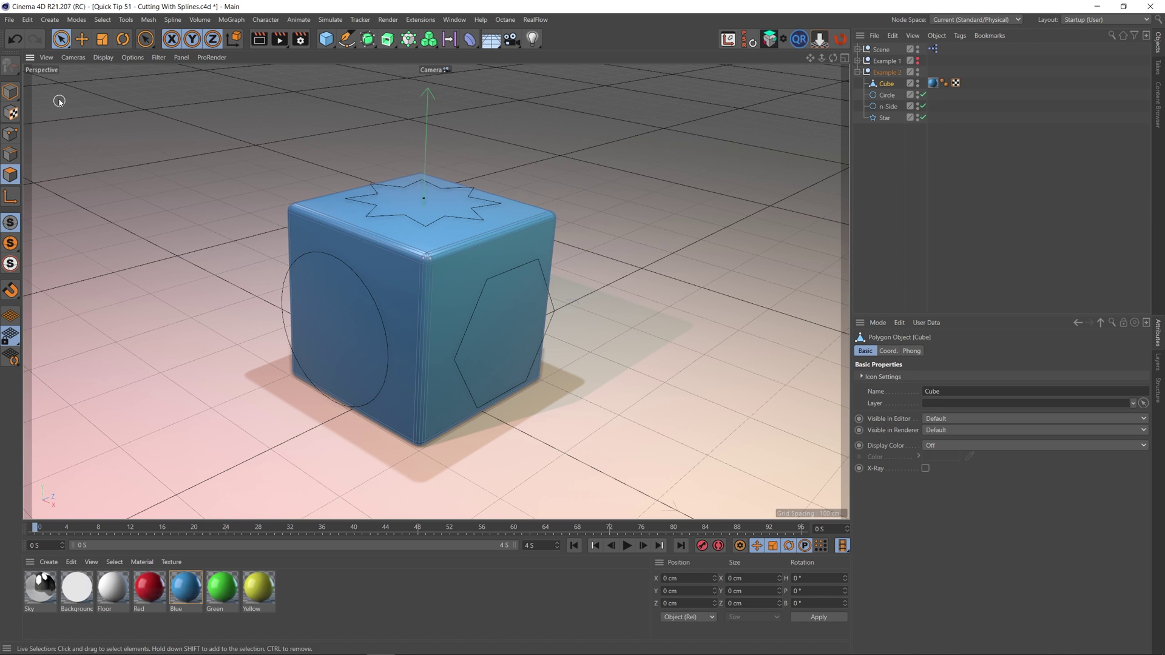
{"action": "left_click", "coordinate": [11, 135]}
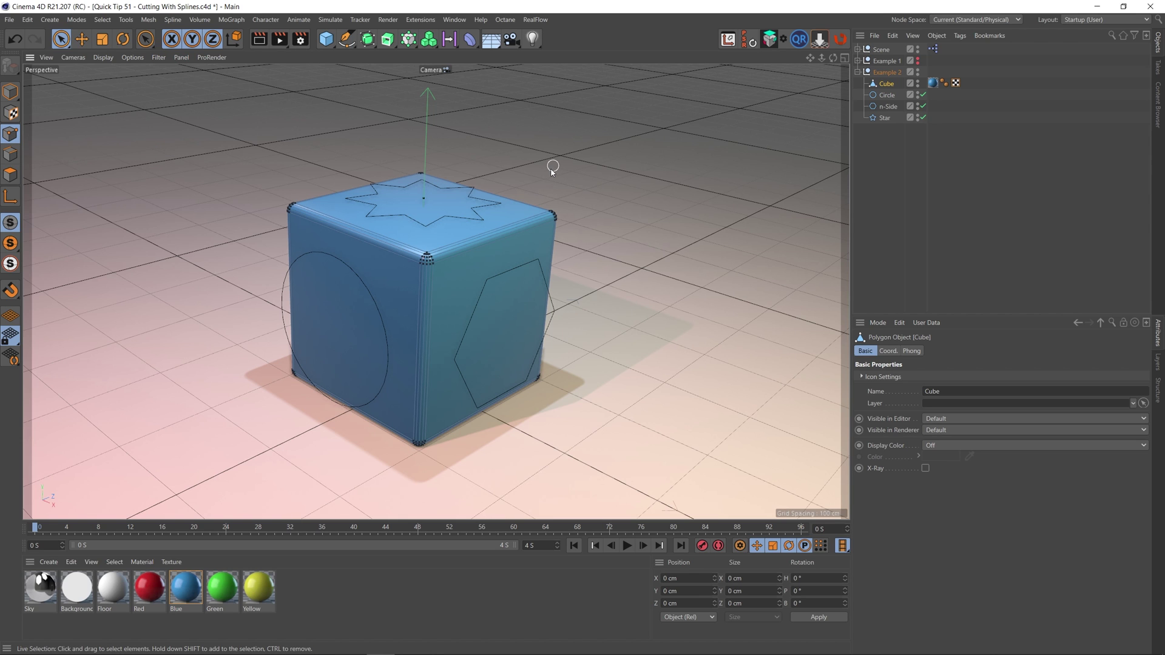
- Cut the cube with the hexagonal n-Side spline in the Right view using Line Cut
{"action": "key", "text": "k"}
{"action": "key", "text": "k"}
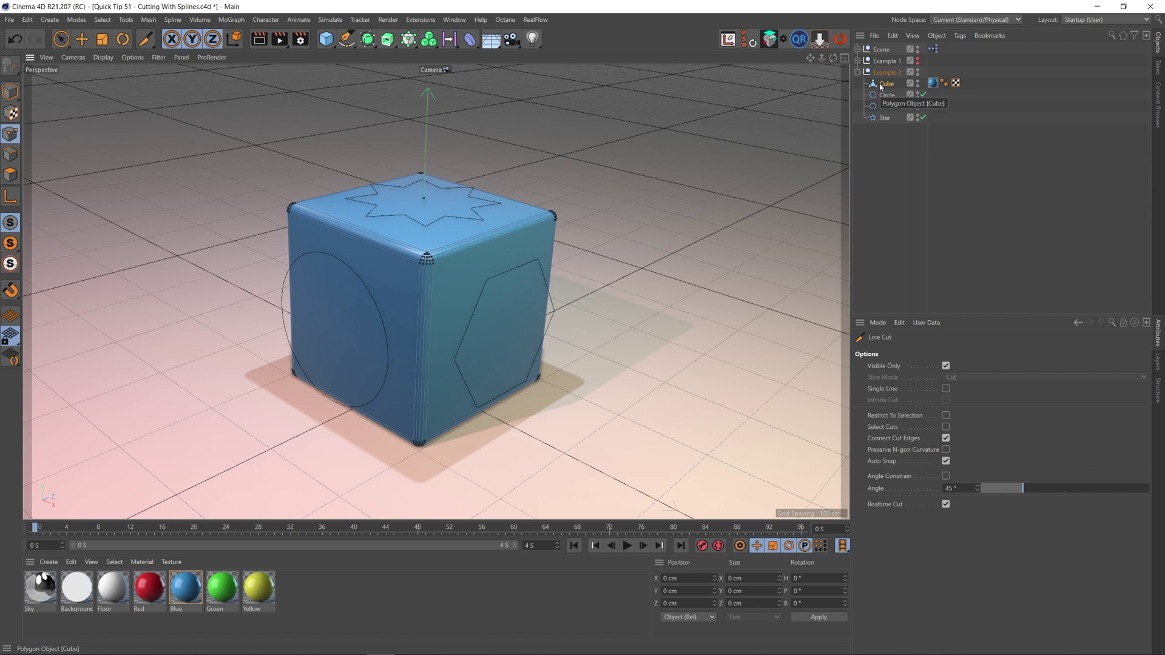
{"action": "middle_click", "coordinate": [645, 236]}
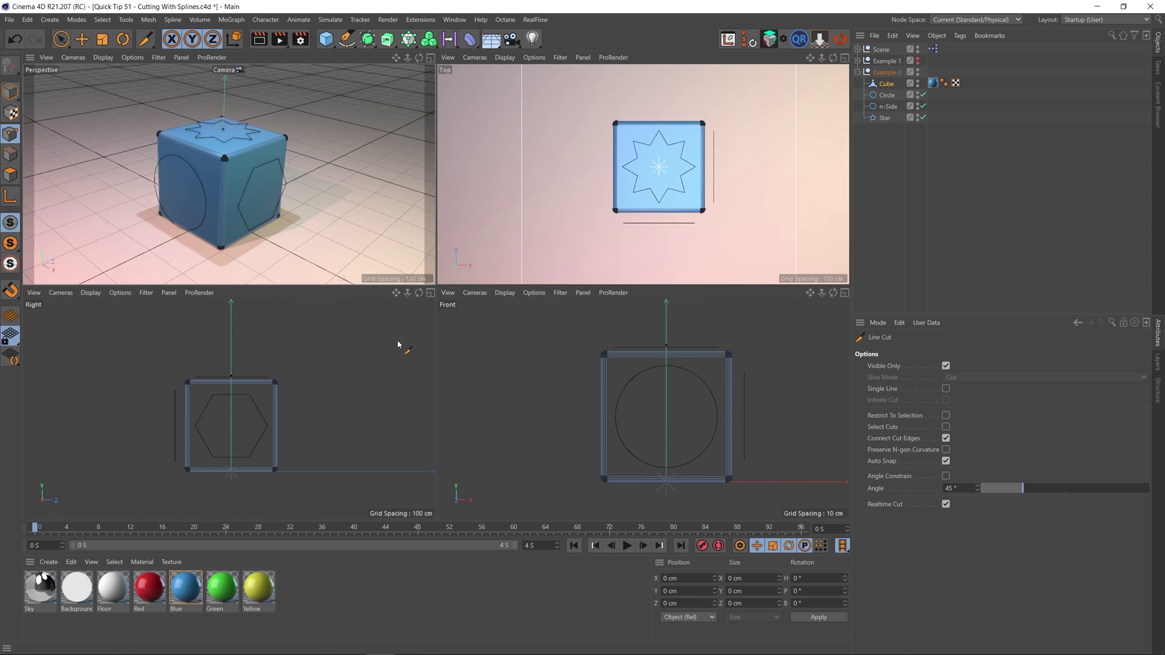
{"action": "middle_click", "coordinate": [347, 414]}
{"action": "scroll", "coordinate": [391, 407], "scroll_direction": "up", "scroll_amount": 5}
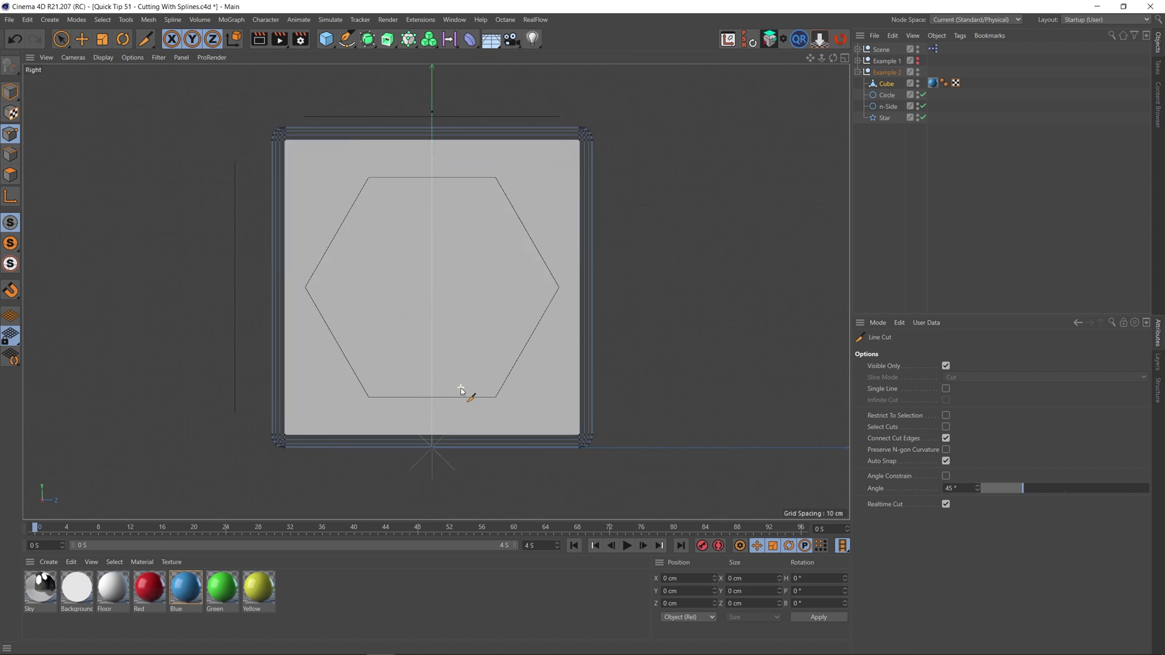
{"action": "middle_click_drag", "start_coordinate": [517, 338], "coordinate": [517, 367], "text": "alt"}
{"action": "scroll", "coordinate": [517, 368], "scroll_direction": "down", "scroll_amount": 2}
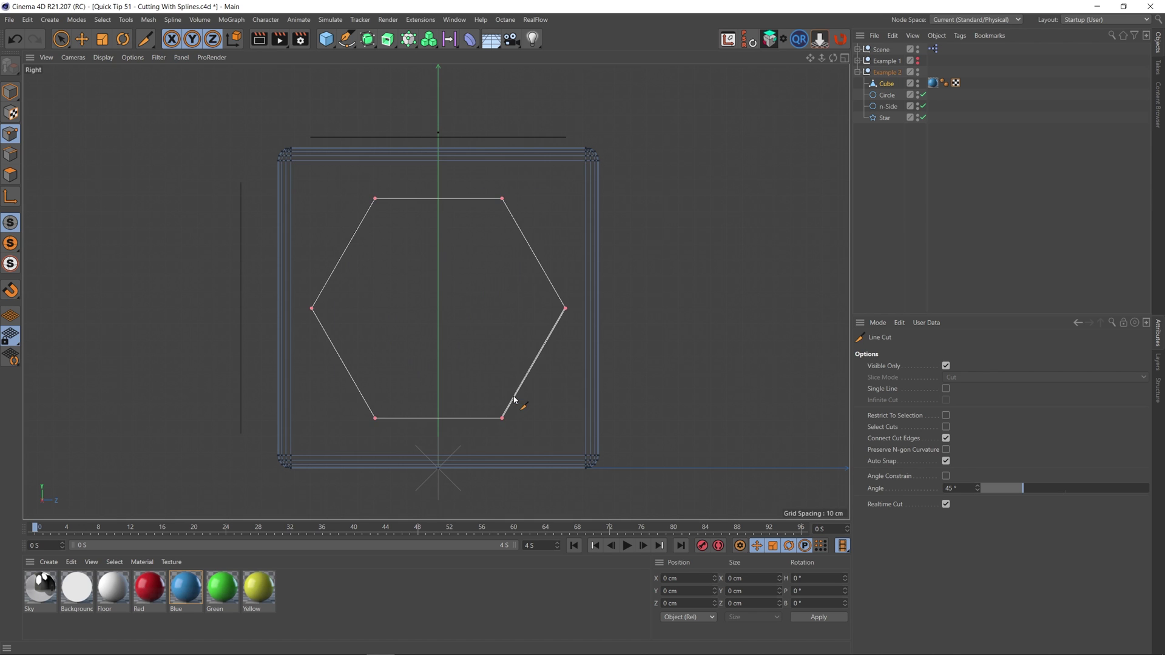
- Line Cut the cube with the Circle spline in the Front view and the Star spline in the Top view
{"action": "middle_click", "coordinate": [661, 339]}
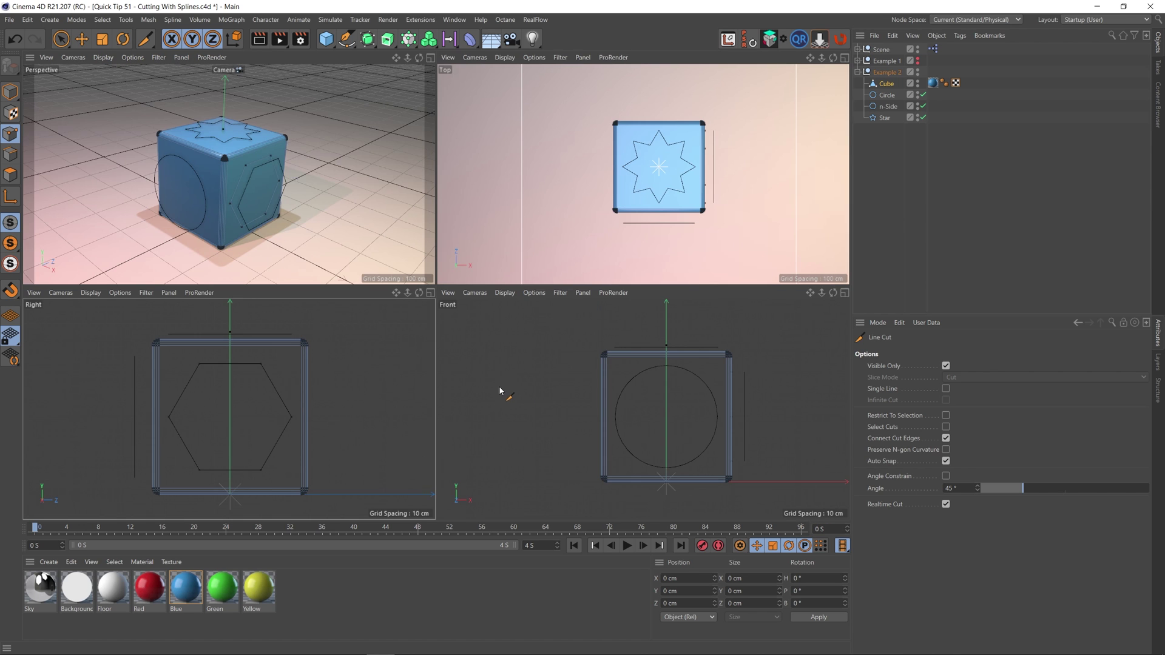
{"action": "middle_click", "coordinate": [544, 400]}
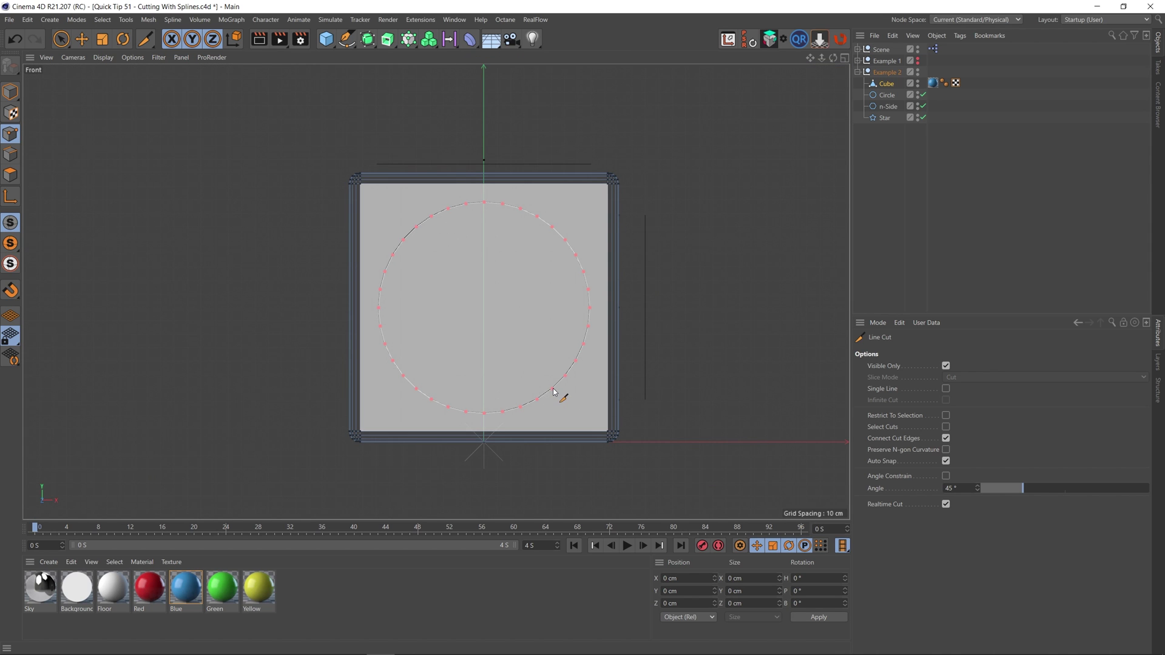
{"action": "middle_click", "coordinate": [273, 381]}
{"action": "middle_click", "coordinate": [637, 201]}
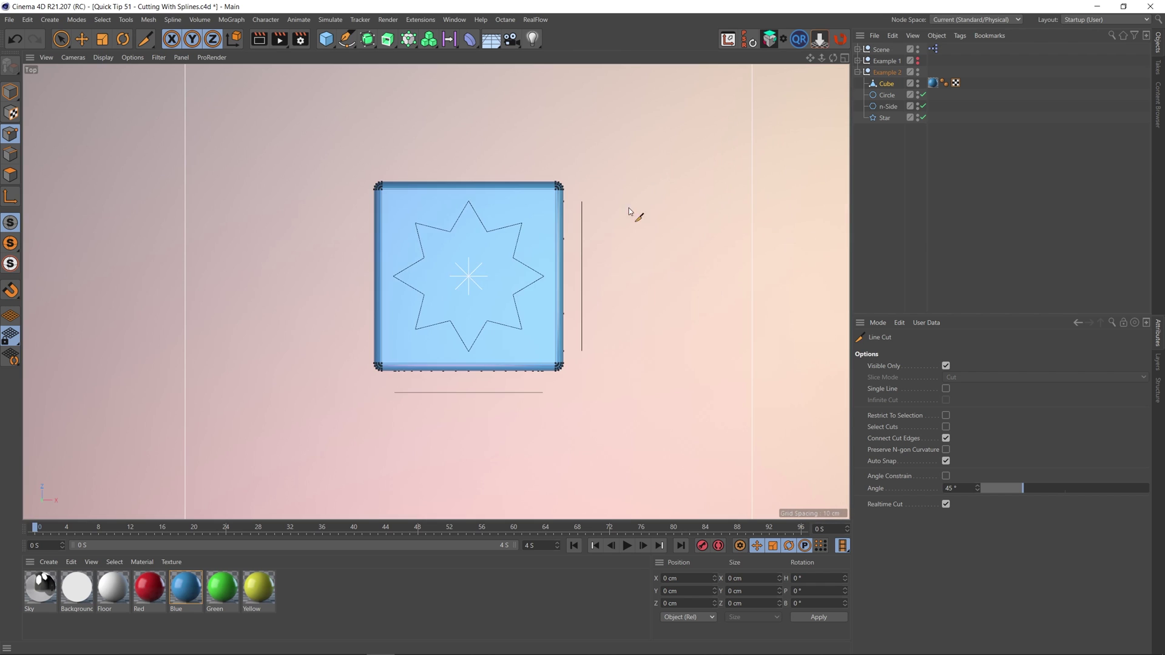
{"action": "scroll", "coordinate": [474, 318], "scroll_direction": "up", "scroll_amount": 2}
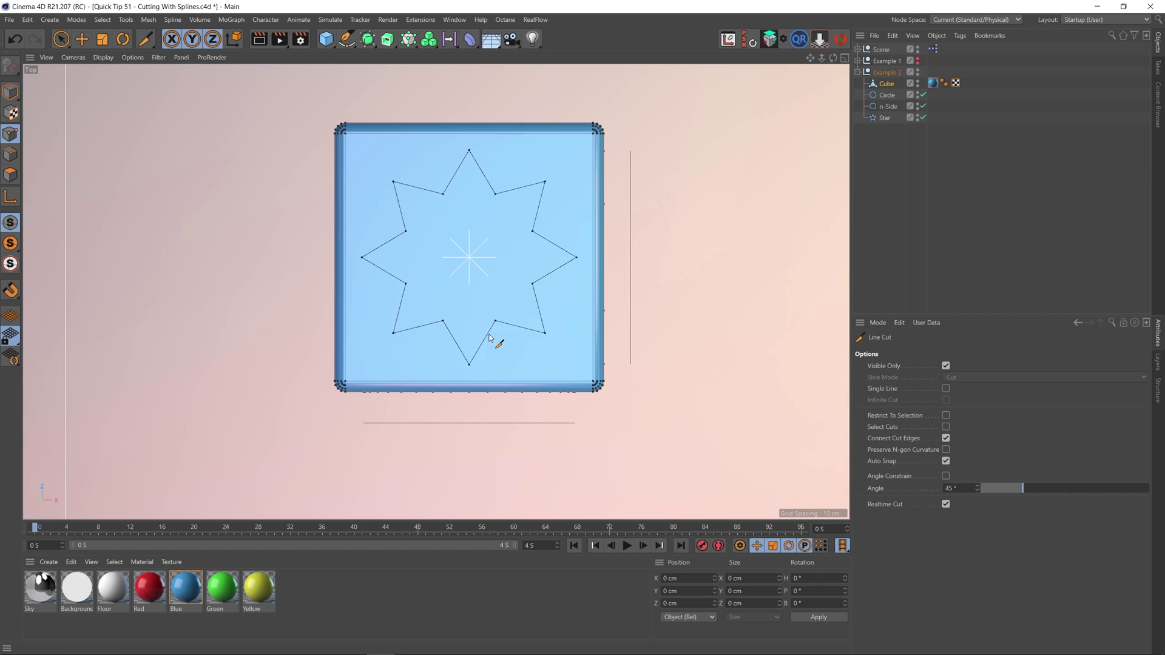
- Return to the perspective view and examine the circle, hexagon and star cuts on the cube's faces
{"action": "middle_click", "coordinate": [694, 338]}
{"action": "middle_click", "coordinate": [204, 226]}
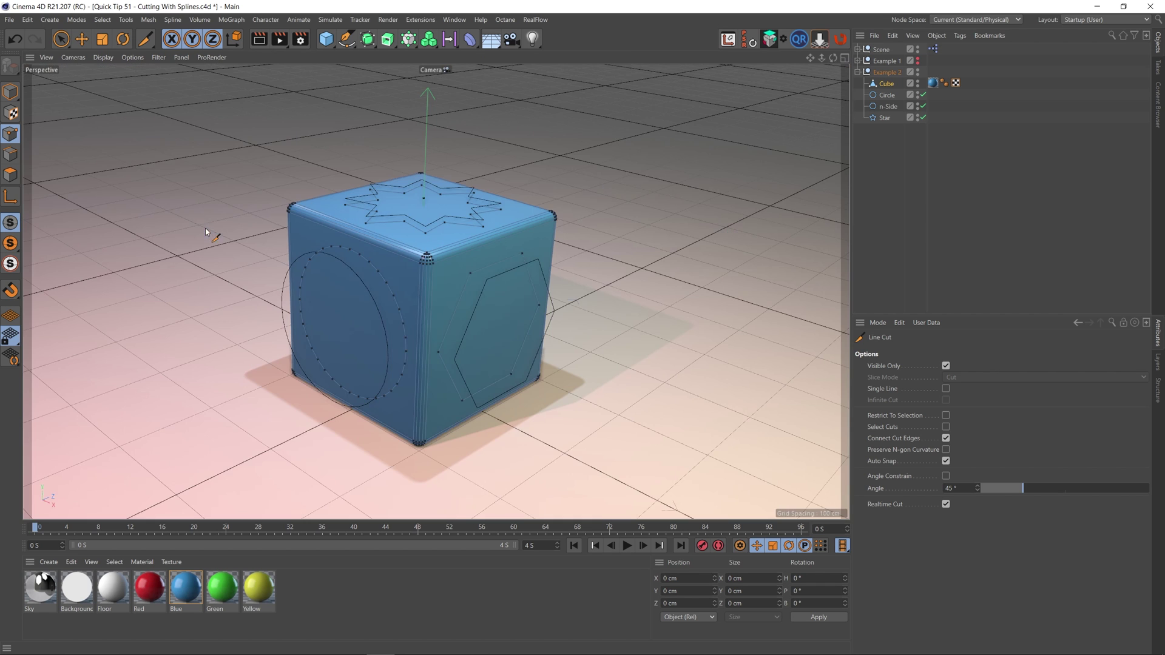
{"action": "left_click", "coordinate": [484, 281]}
{"action": "middle_click_drag", "start_coordinate": [483, 281], "coordinate": [490, 280], "text": "alt"}
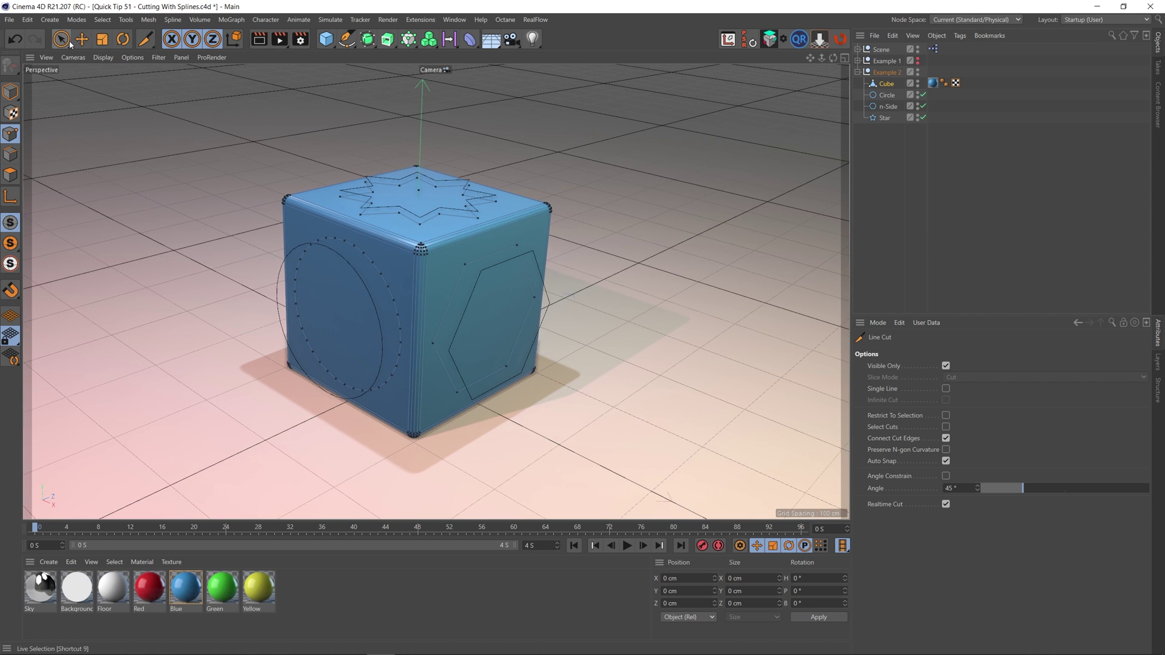
{"action": "left_click", "coordinate": [47, 57]}
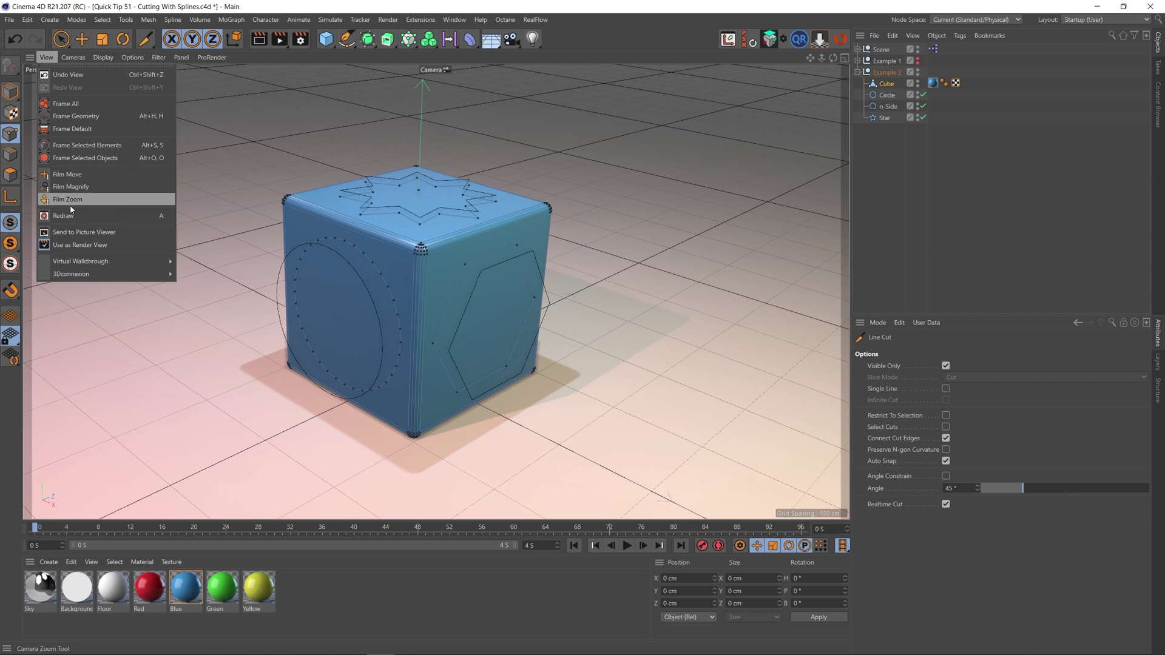
{"action": "left_click", "coordinate": [76, 135]}
{"action": "middle_click_drag", "start_coordinate": [470, 193], "coordinate": [476, 302], "text": "alt"}
{"action": "left_click_drag", "start_coordinate": [472, 297], "coordinate": [471, 325], "text": "alt"}
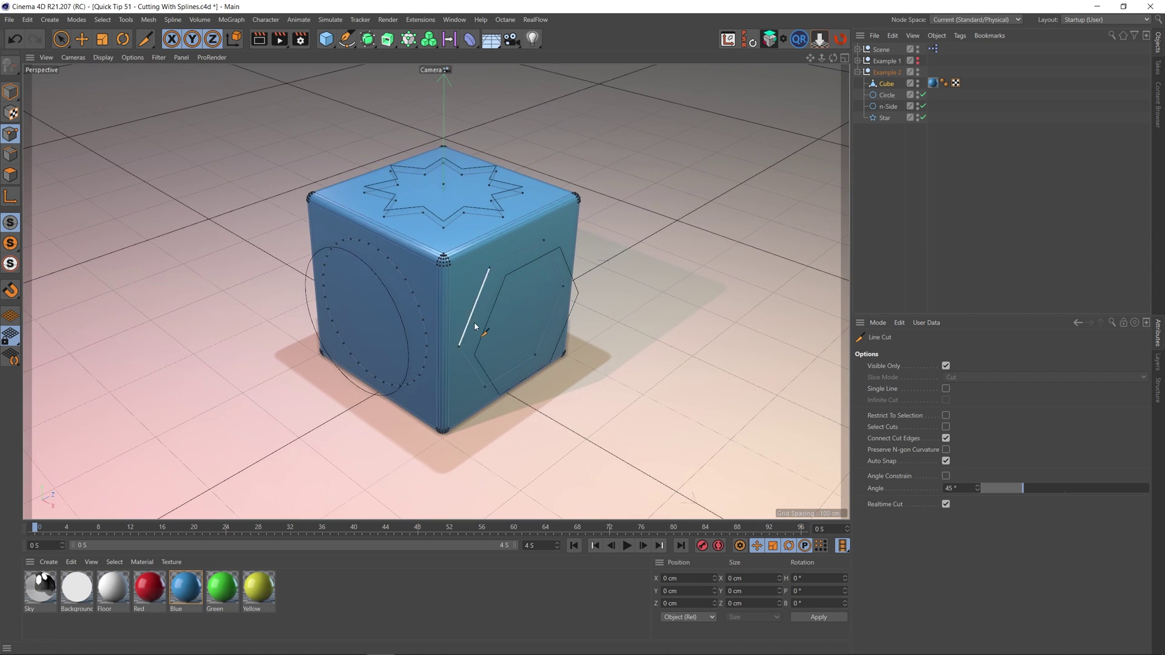
- Disable the Circle, n-Side and Star splines in the Example 2 group
{"action": "left_click", "coordinate": [924, 95]}
{"action": "left_click", "coordinate": [924, 117]}
{"action": "left_click_drag", "start_coordinate": [435, 253], "coordinate": [444, 238], "text": "alt"}
{"action": "middle_click_drag", "start_coordinate": [436, 292], "coordinate": [449, 262], "text": "alt"}
{"action": "scroll", "coordinate": [471, 260], "scroll_direction": "up", "scroll_amount": 3}
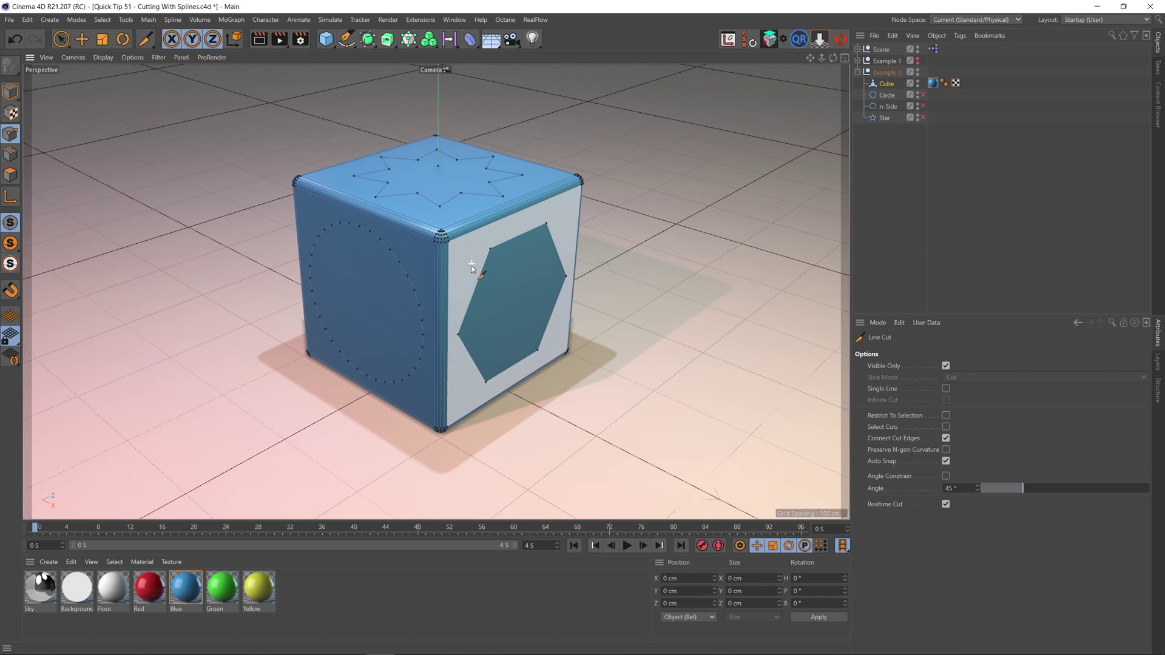
- In polygon mode, select the circular polygon cut into the cube's front face and extrude it outward by about 69 cm
{"action": "left_click", "coordinate": [11, 176]}
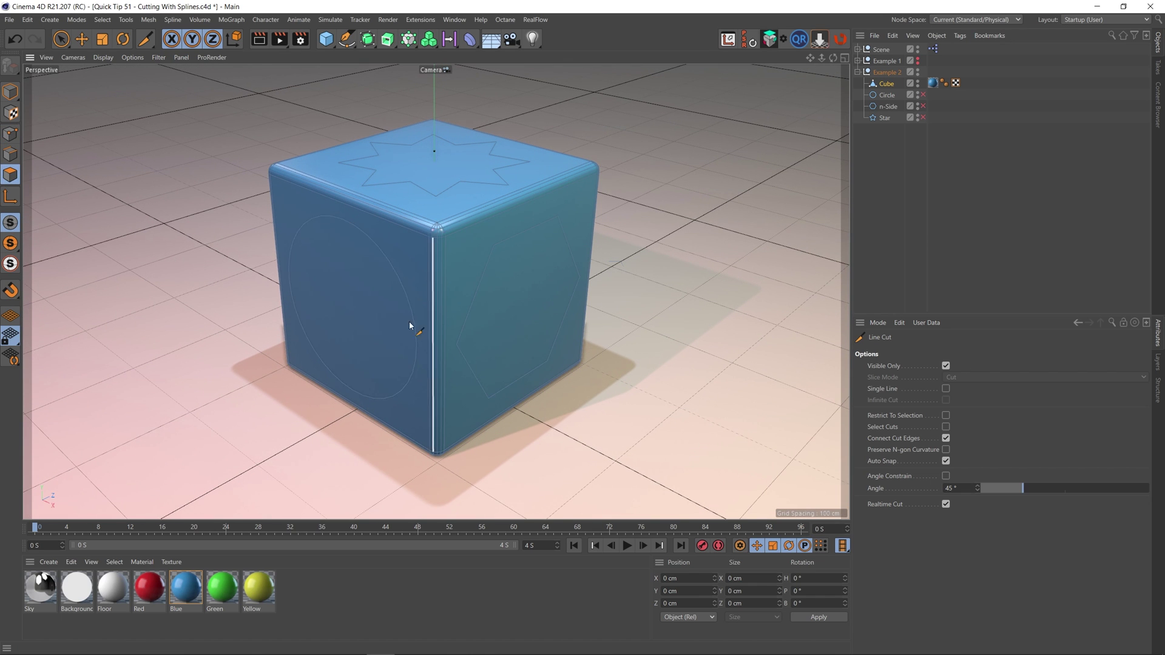
{"action": "left_click", "coordinate": [362, 317]}
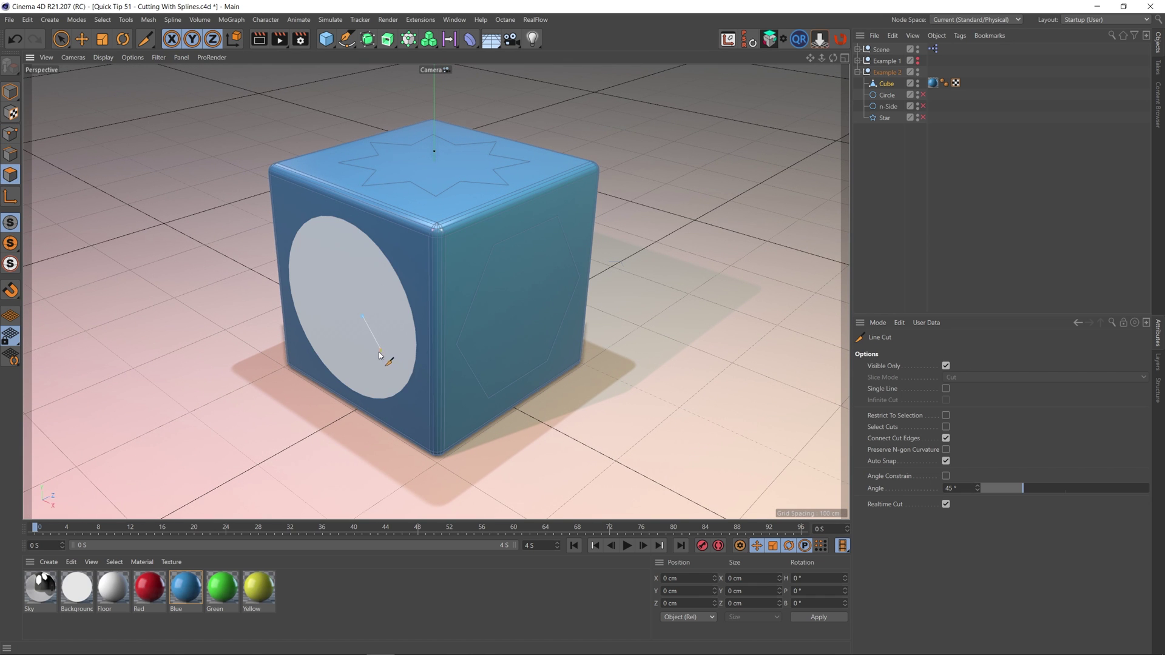
{"action": "key", "text": "ctrl+z"}
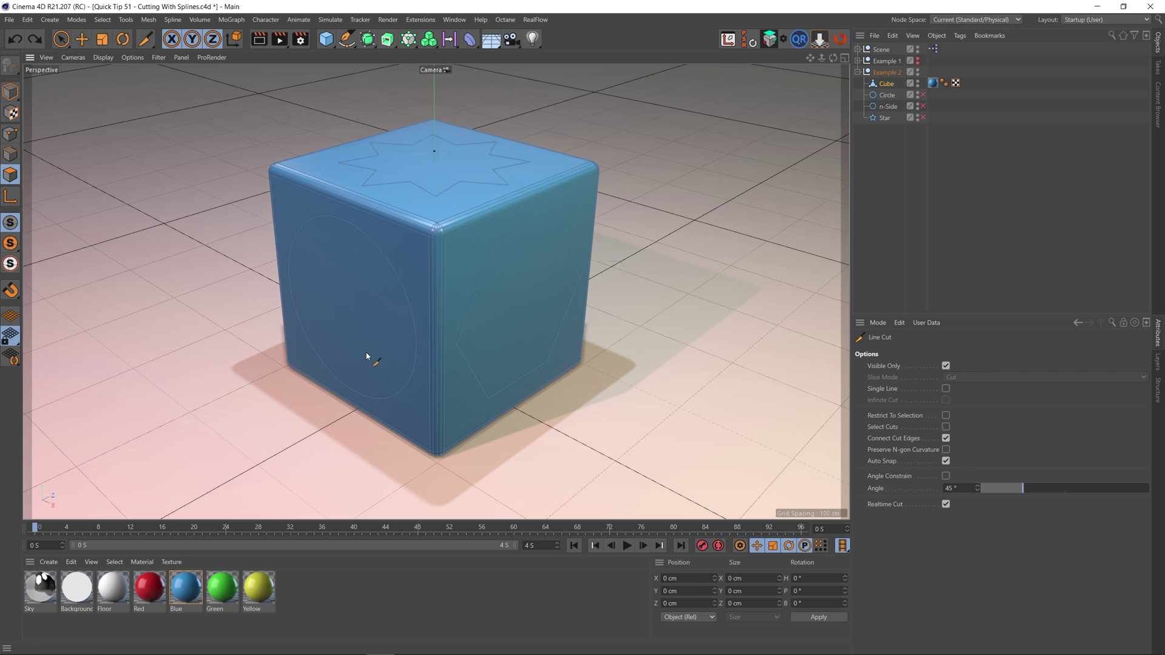
{"action": "left_click", "coordinate": [61, 39]}
{"action": "left_click", "coordinate": [361, 336]}
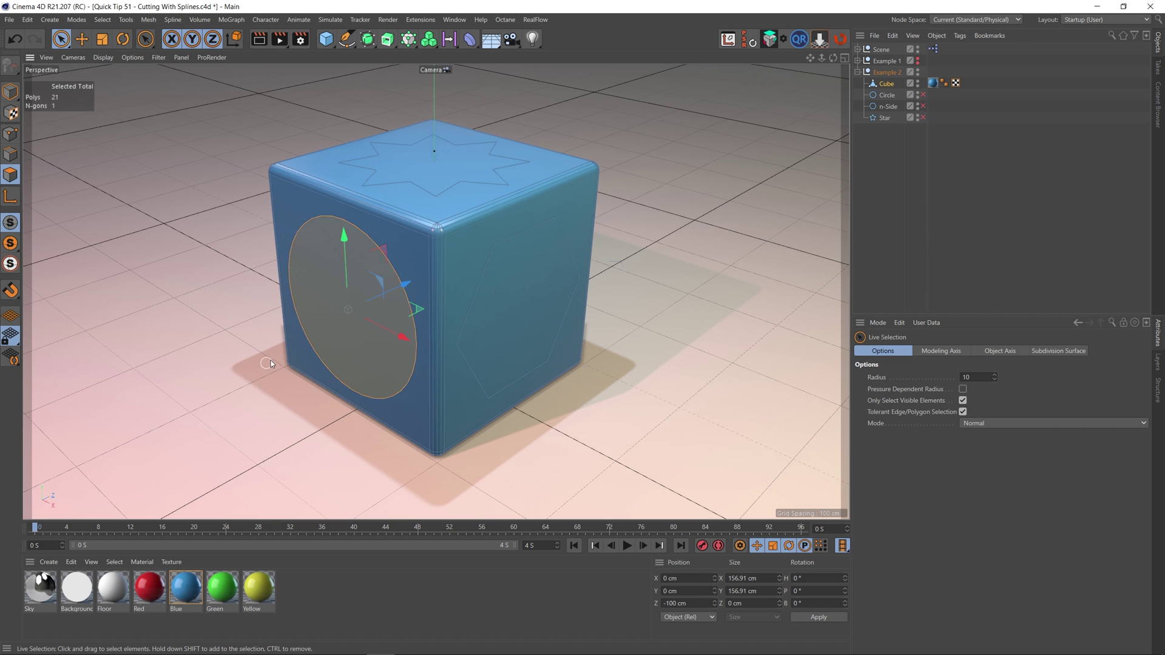
{"action": "left_click_drag", "start_coordinate": [394, 287], "coordinate": [323, 321], "text": "ctrl"}
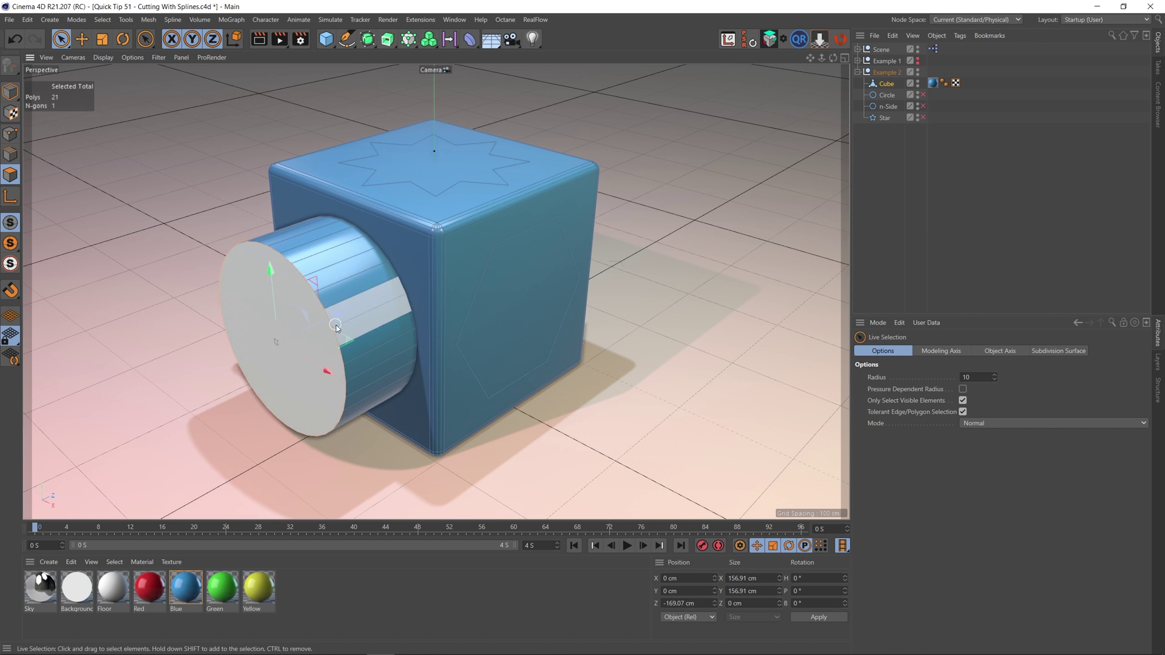
- Select the hexagonal polygon on the cube's side face and extrude it inward with an offset of about -19.2 cm
{"action": "mouse_move", "coordinate": [523, 321]}
{"action": "left_mouse_down", "text": "alt"}
{"action": "mouse_move", "coordinate": [483, 315]}
{"action": "mouse_move", "coordinate": [525, 285]}
{"action": "mouse_move", "coordinate": [506, 322]}
{"action": "left_mouse_up", "text": "alt"}
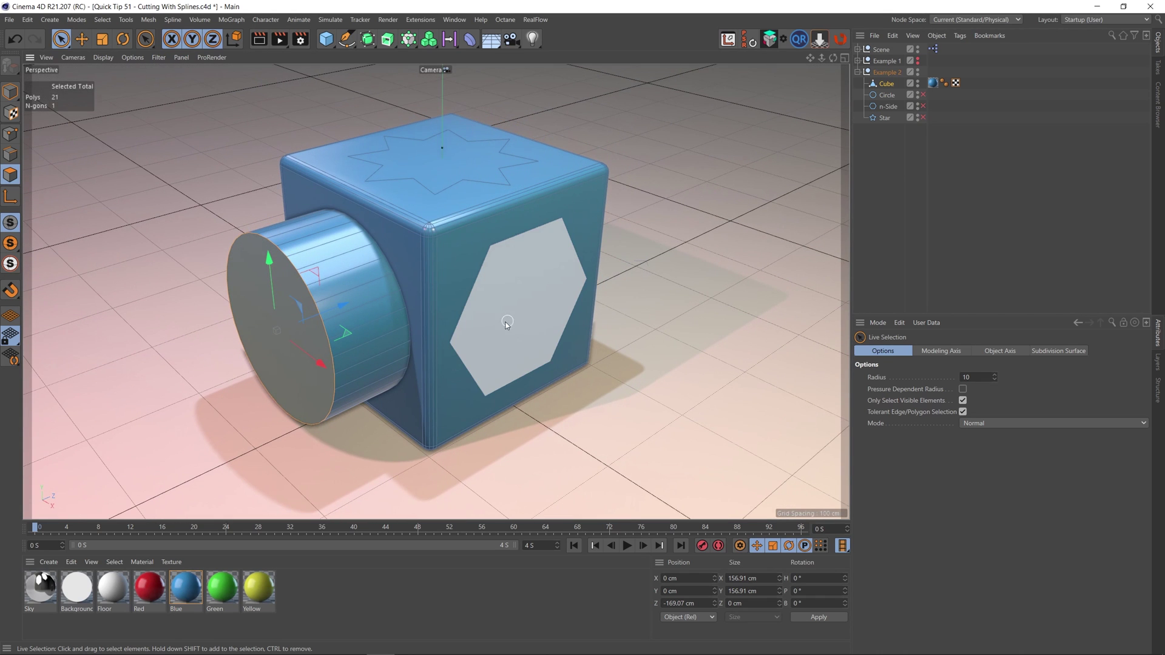
{"action": "left_click", "coordinate": [511, 309]}
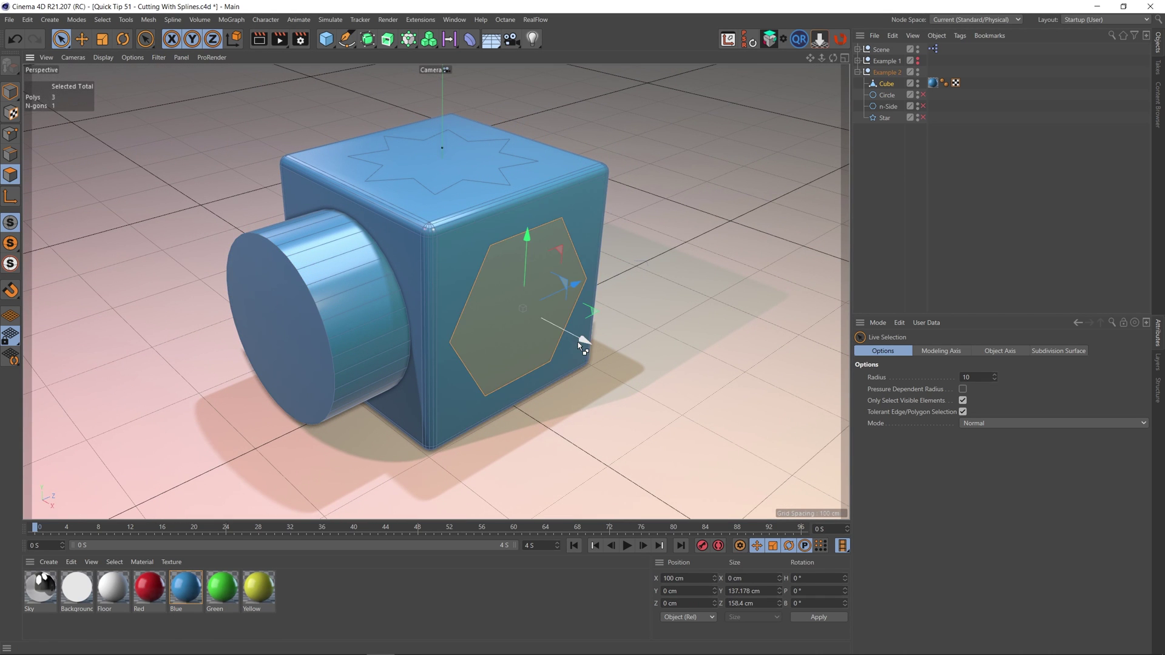
{"action": "key", "text": "m"}
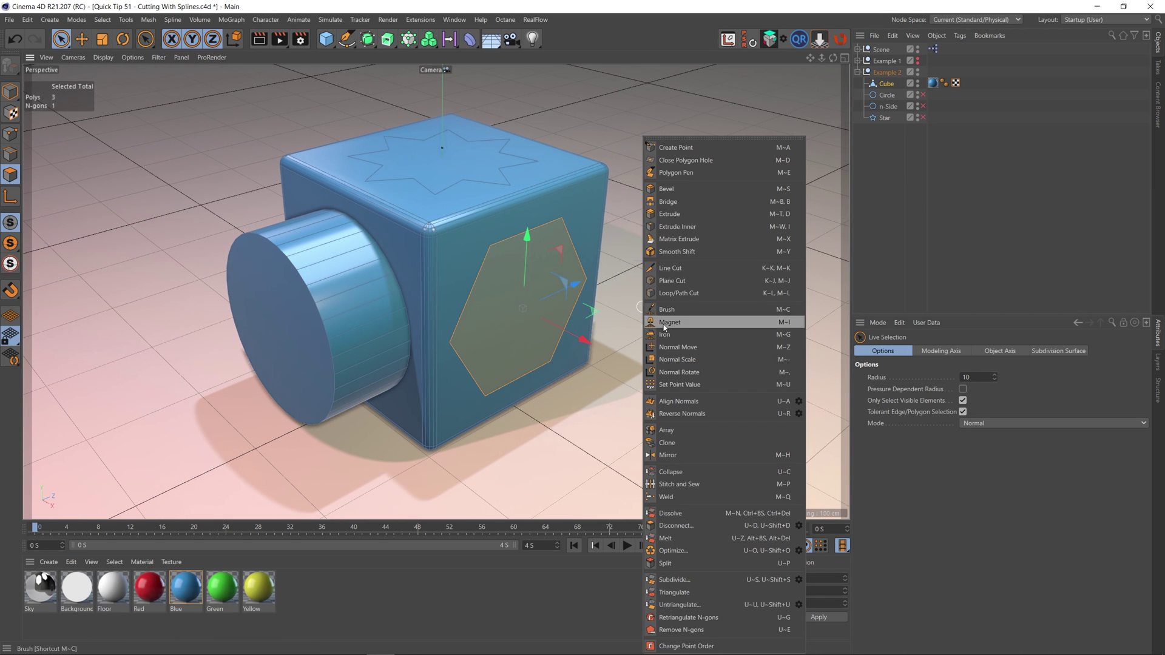
{"action": "left_click", "coordinate": [674, 214]}
{"action": "left_click_drag", "start_coordinate": [709, 267], "coordinate": [651, 268]}
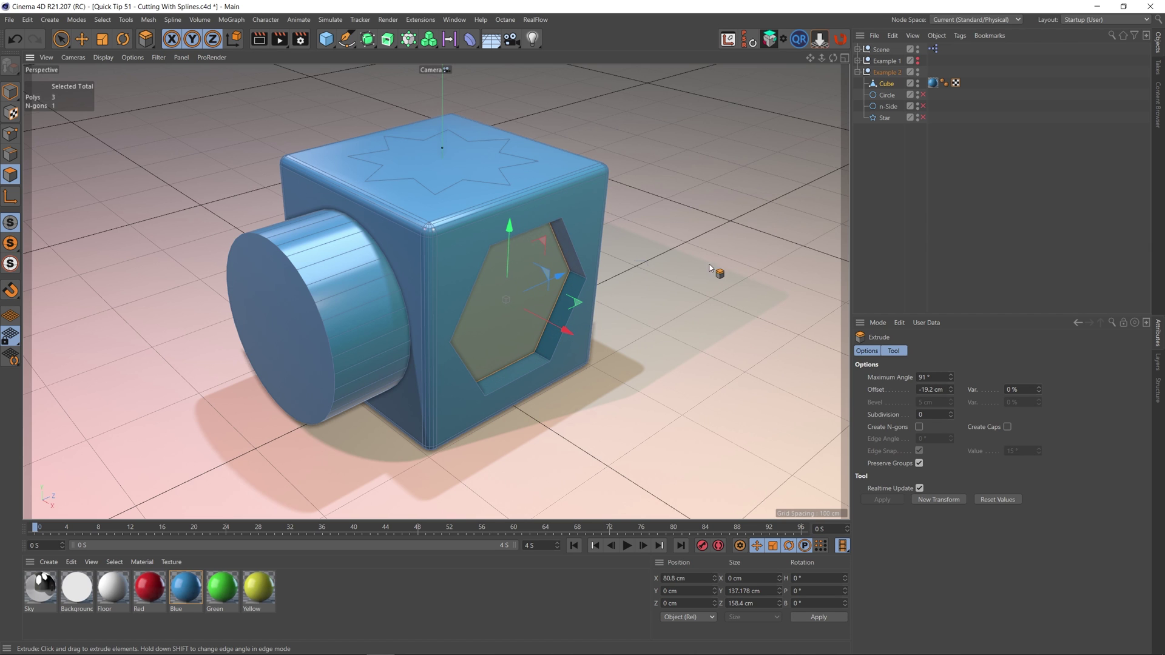
- Select the star-shaped polygon on the cube's top face and inset it with Extrude Inner by about 10 cm
{"action": "middle_click_drag", "start_coordinate": [410, 195], "coordinate": [400, 295], "text": "alt"}
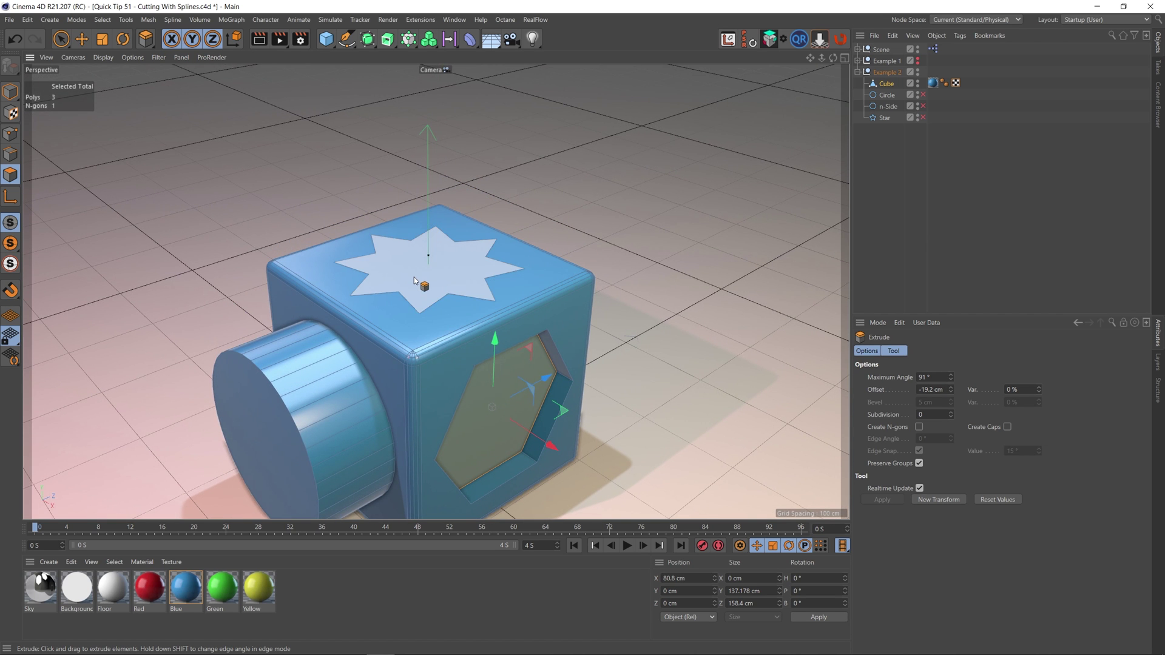
{"action": "key", "text": "space"}
{"action": "left_click", "coordinate": [418, 279]}
{"action": "key", "text": "s"}
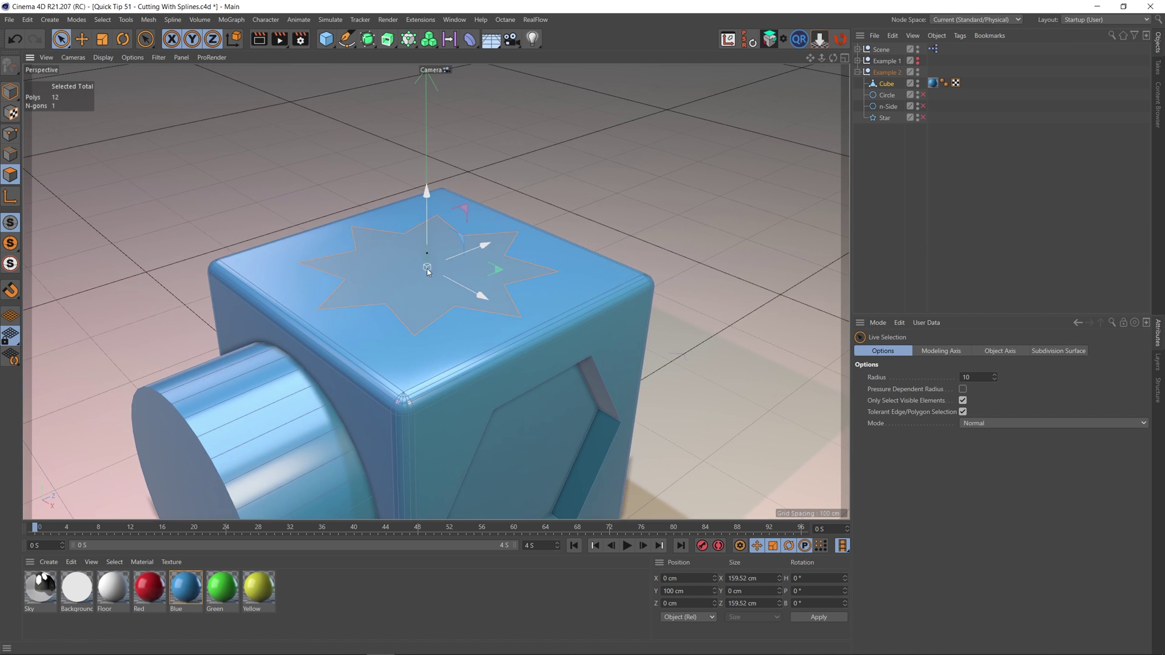
{"action": "right_click", "coordinate": [610, 210]}
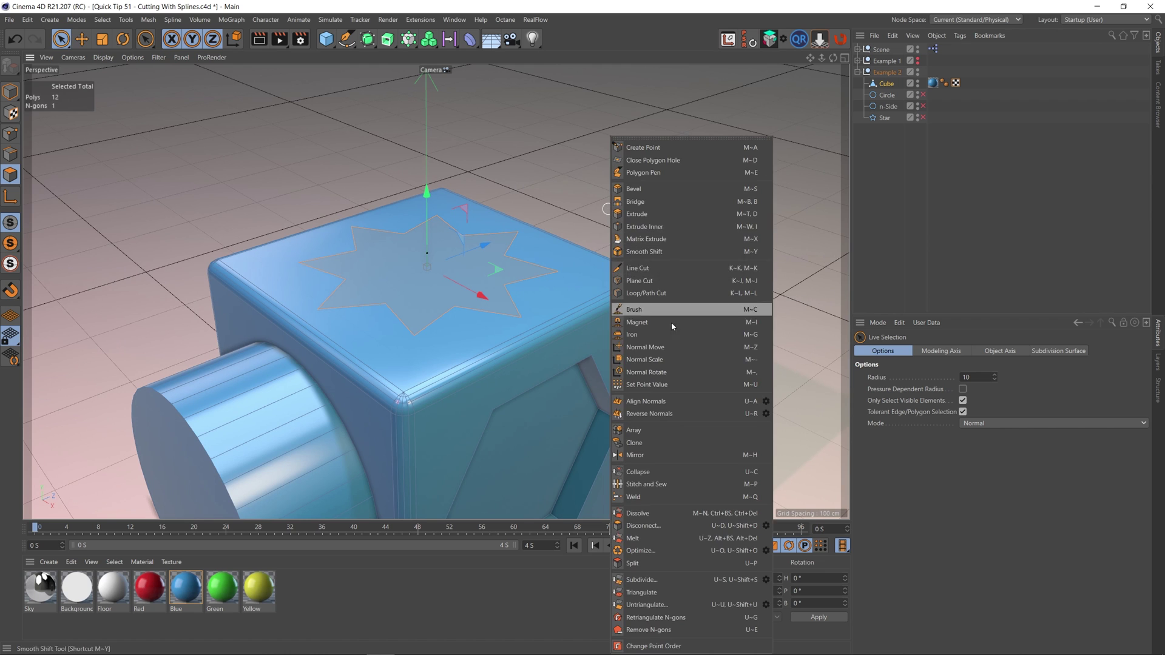
{"action": "left_click", "coordinate": [644, 225]}
{"action": "left_click_drag", "start_coordinate": [644, 225], "coordinate": [709, 213]}
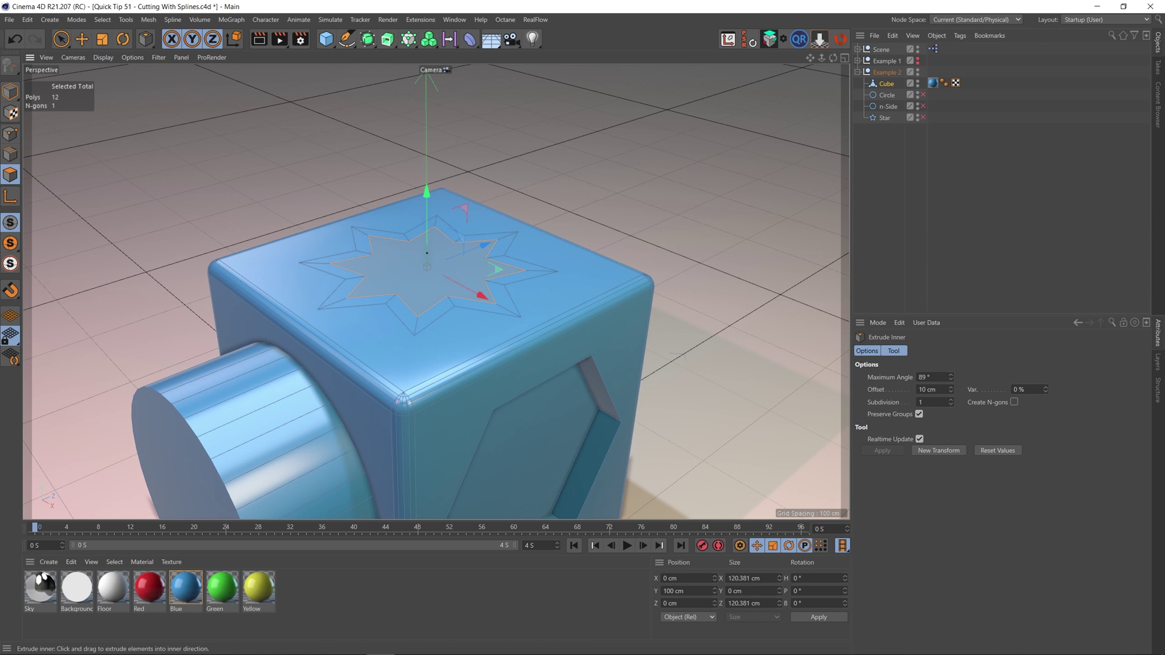
- Select the loop of polygons bordering the inset star and extrude it upward by about 26.6 cm
{"action": "scroll", "coordinate": [396, 297], "scroll_direction": "up", "scroll_amount": 2}
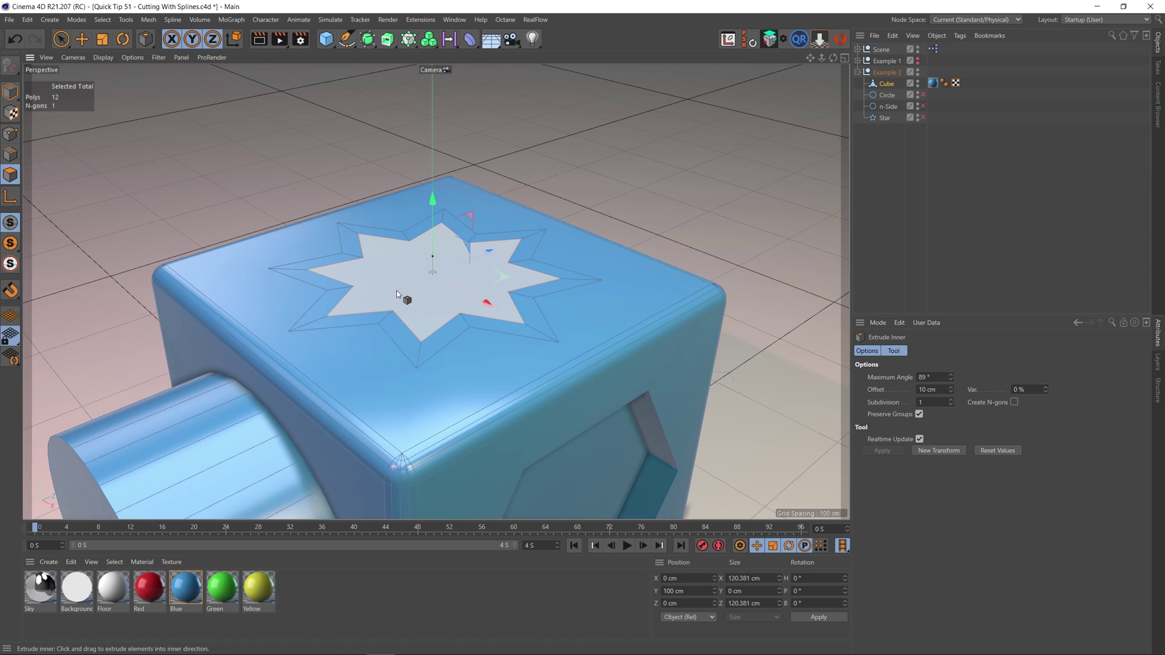
{"action": "key", "text": "u"}
{"action": "key", "text": "l"}
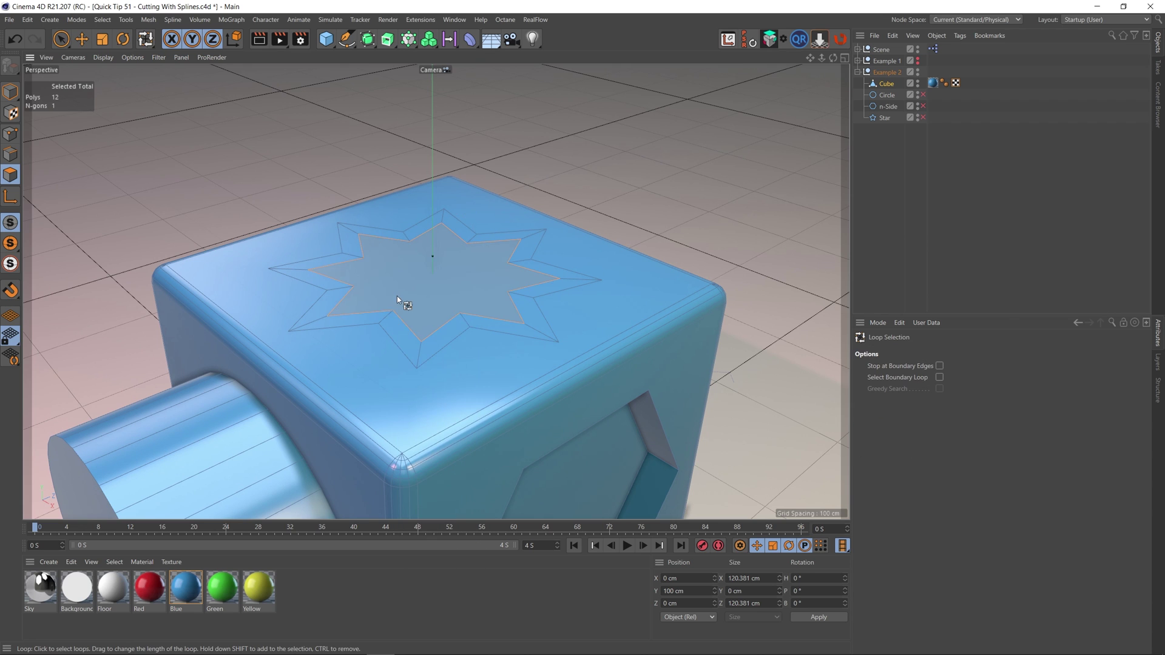
{"action": "left_click", "coordinate": [416, 338]}
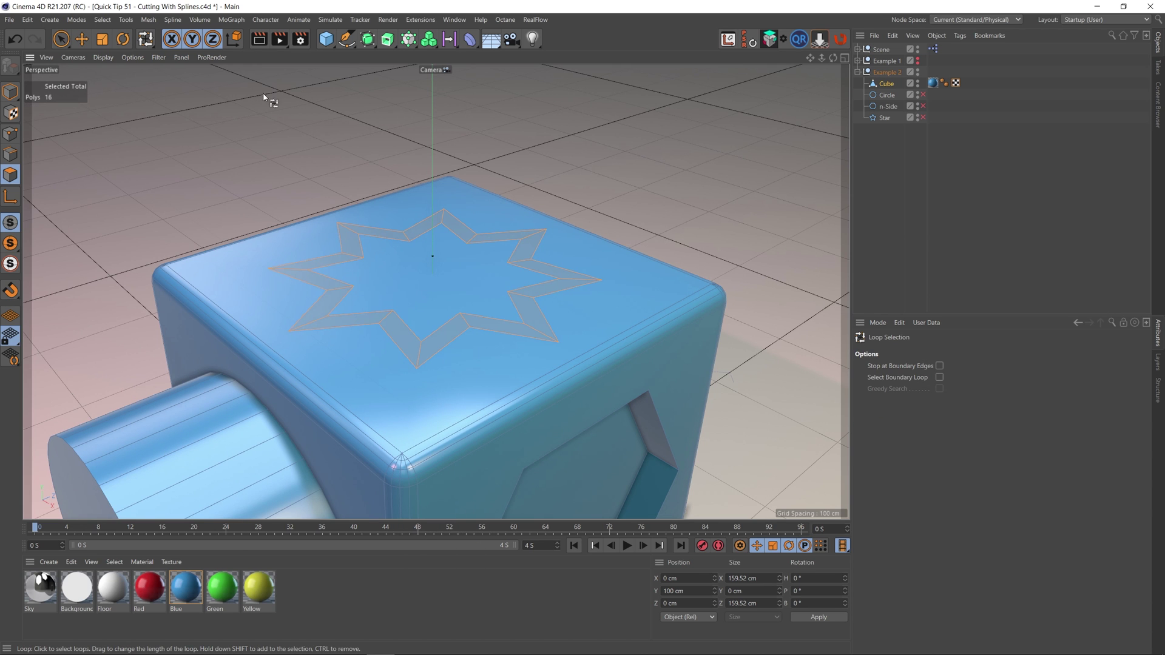
{"action": "right_click", "coordinate": [232, 148]}
{"action": "left_click", "coordinate": [260, 212]}
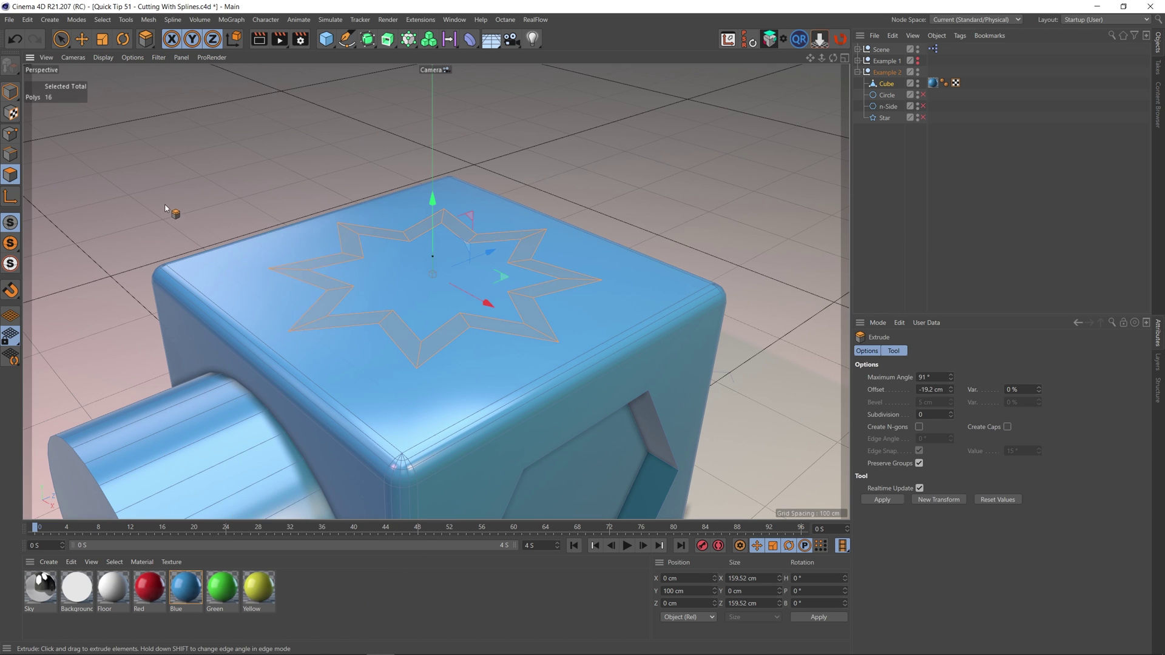
{"action": "left_click_drag", "start_coordinate": [172, 209], "coordinate": [214, 208]}
{"action": "scroll", "coordinate": [304, 372], "scroll_direction": "down", "scroll_amount": 4}
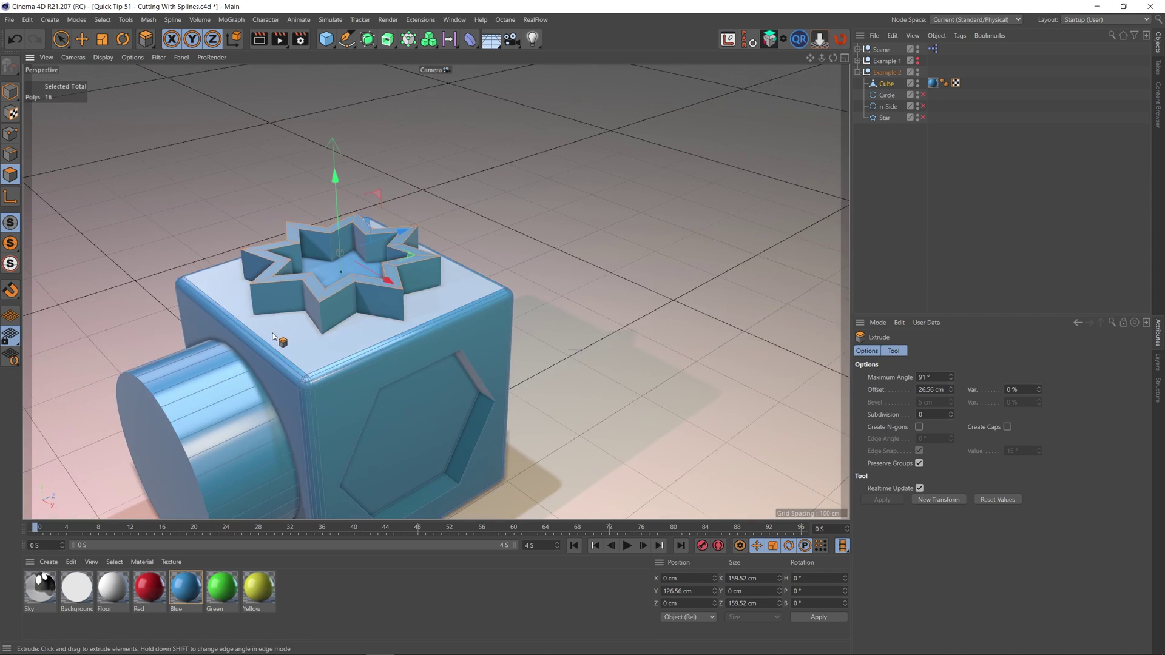
{"action": "middle_click_drag", "start_coordinate": [303, 369], "coordinate": [403, 246], "text": "alt"}
{"action": "left_click_drag", "start_coordinate": [378, 271], "coordinate": [415, 297], "text": "alt"}
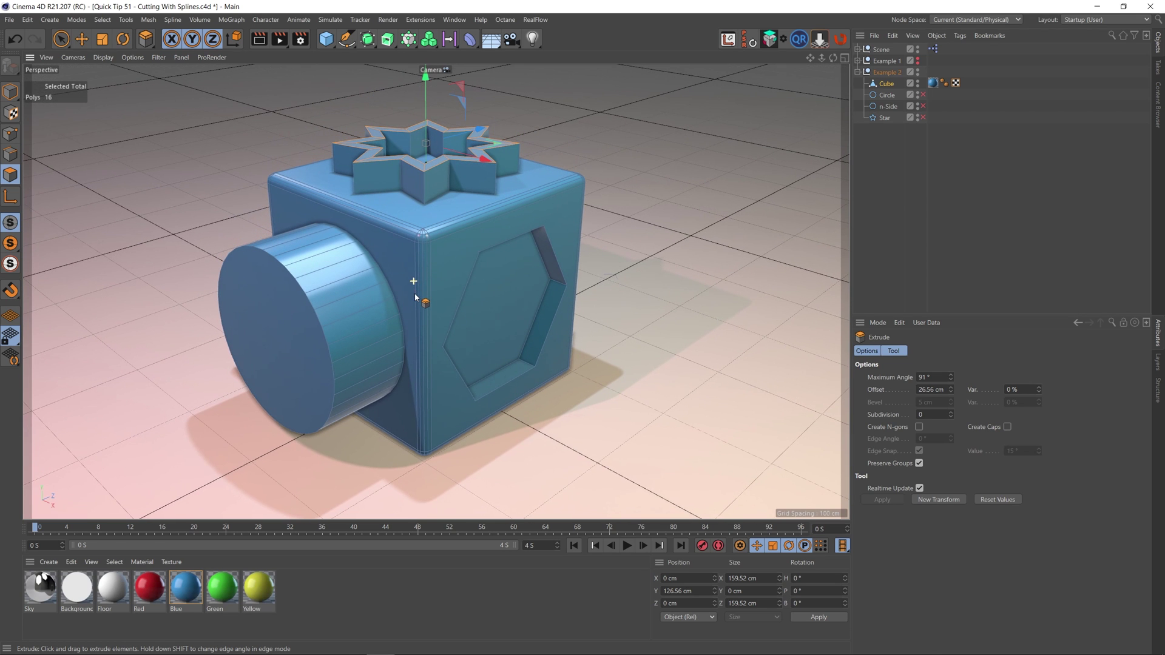